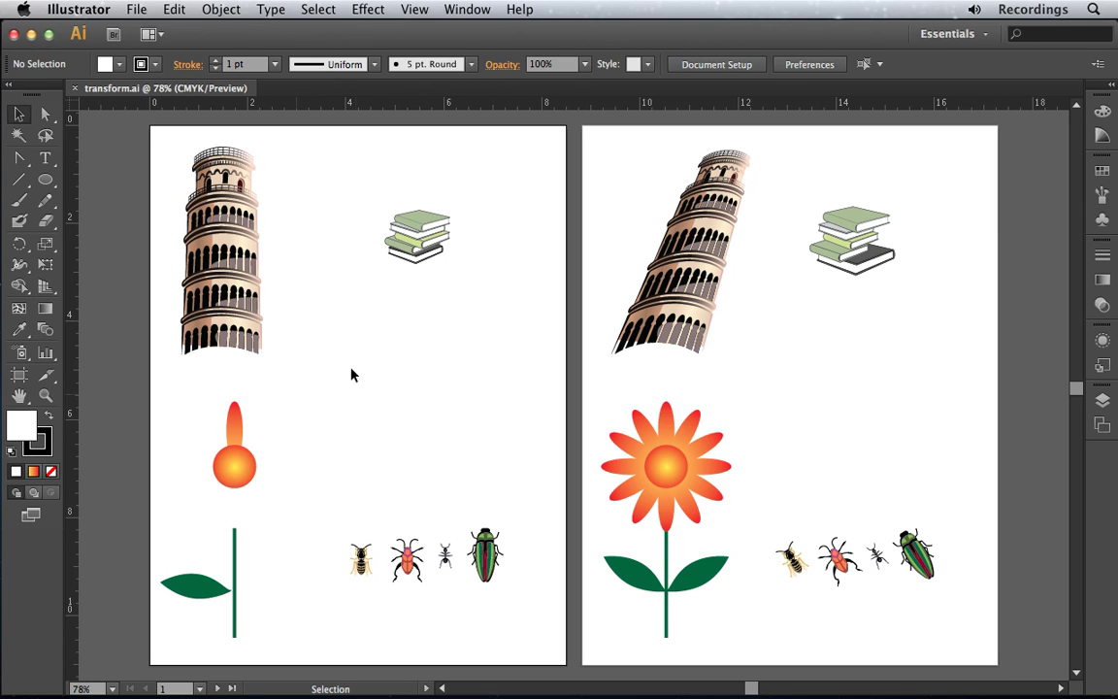
# Scale the book stack up to about 1.58 by 1.31 inches from its top-right corner.
pyautogui.click(429, 252)
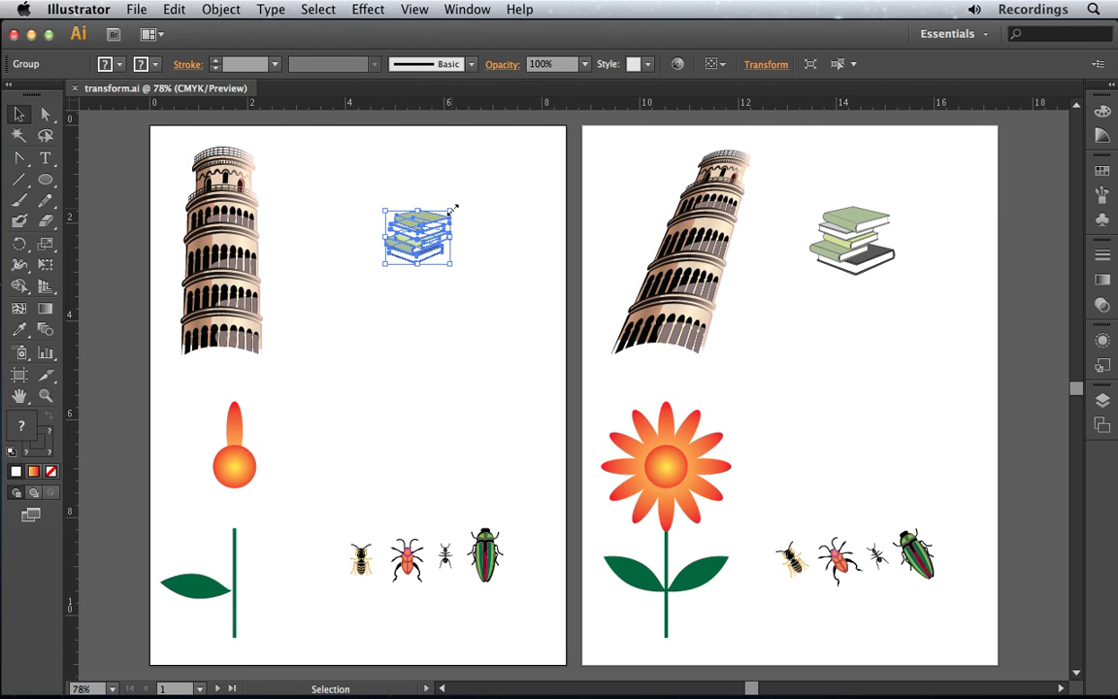
pyautogui.moveTo(453, 208); pyautogui.dragTo(470, 201)
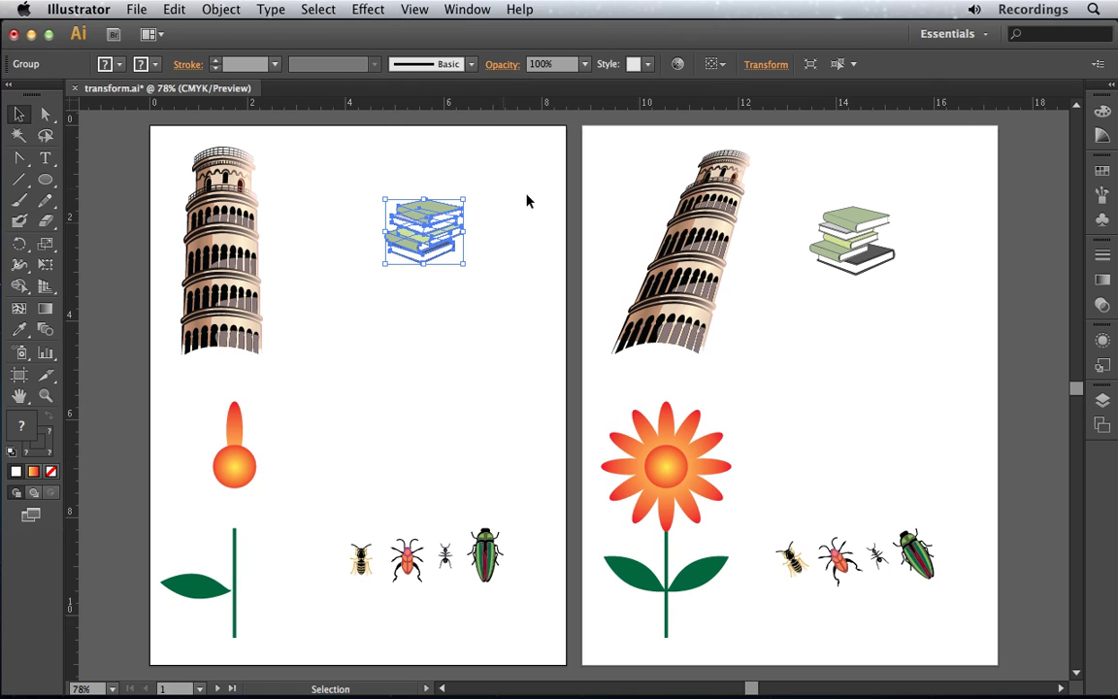
pyautogui.click(474, 261)
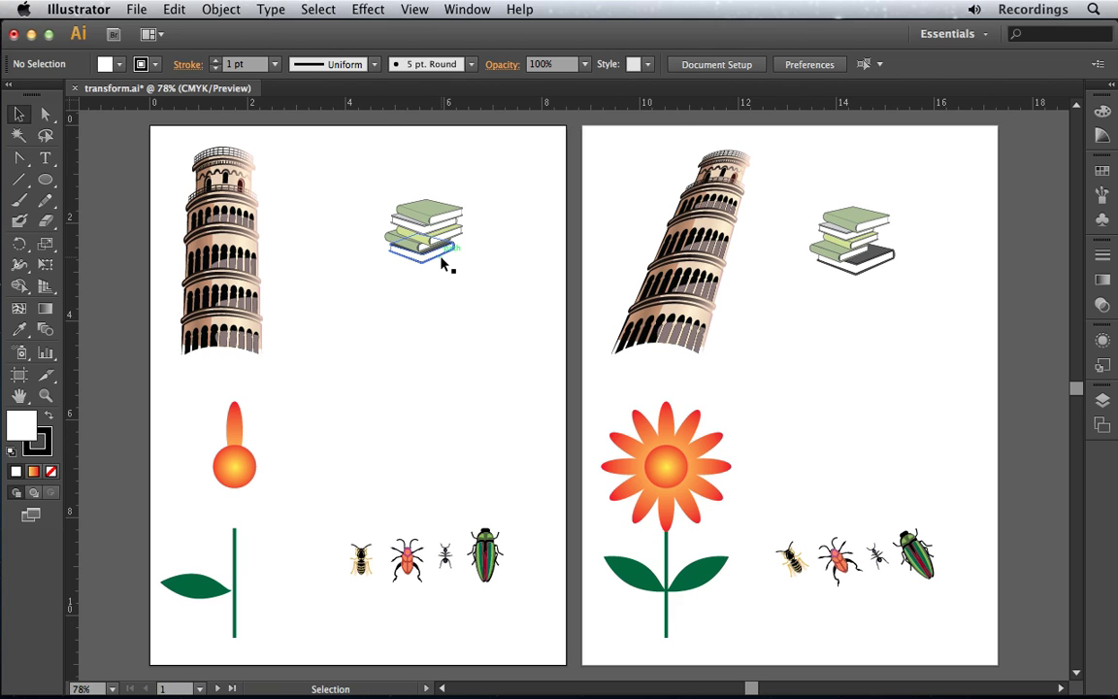
pyautogui.click(442, 261)
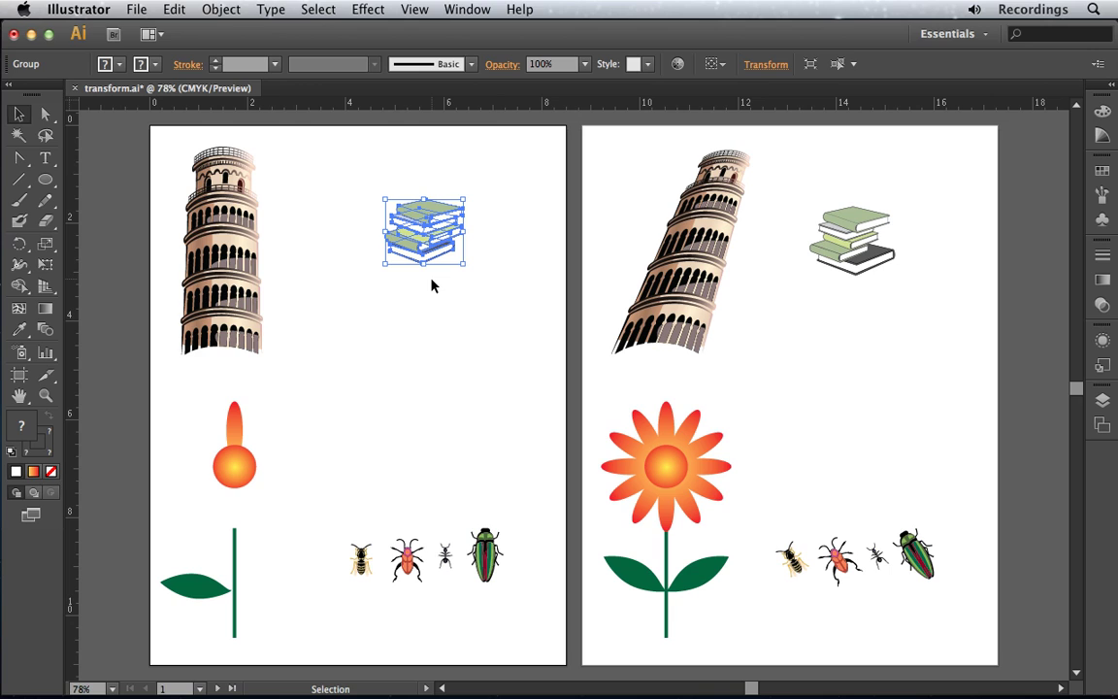
pyautogui.click(431, 284)
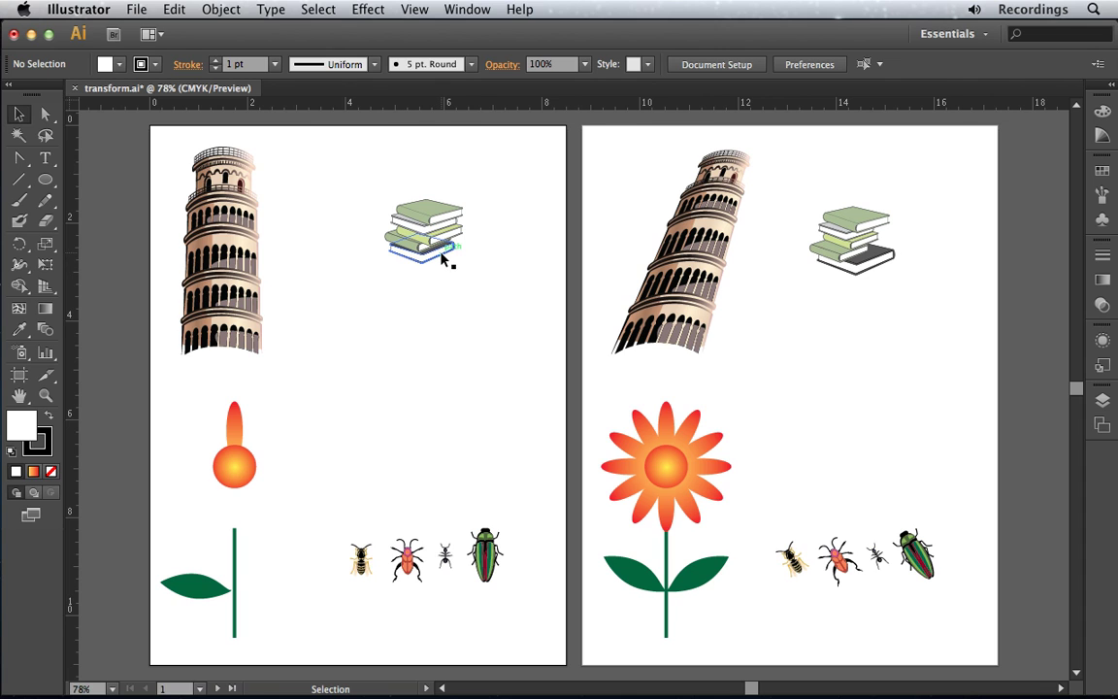
# Inside the books group, widen the bottom book to 1.84 in and enlarge the top book to about 1.64 × 0.65 in.
pyautogui.doubleClick(441, 258)
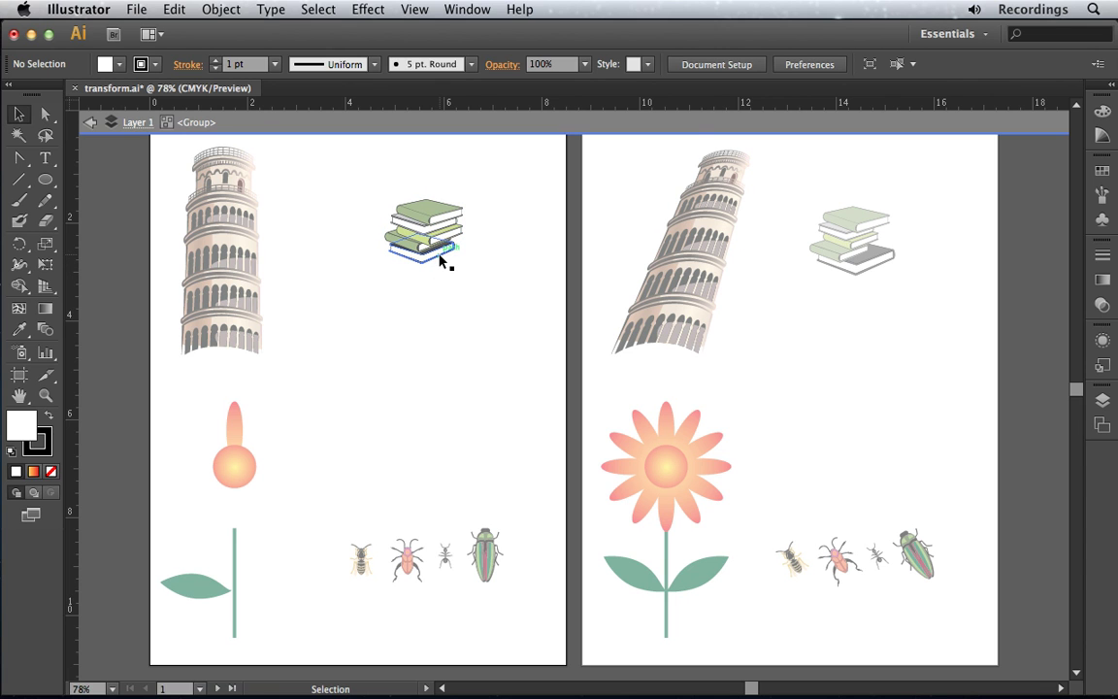
pyautogui.click(440, 216)
pyautogui.click(405, 191)
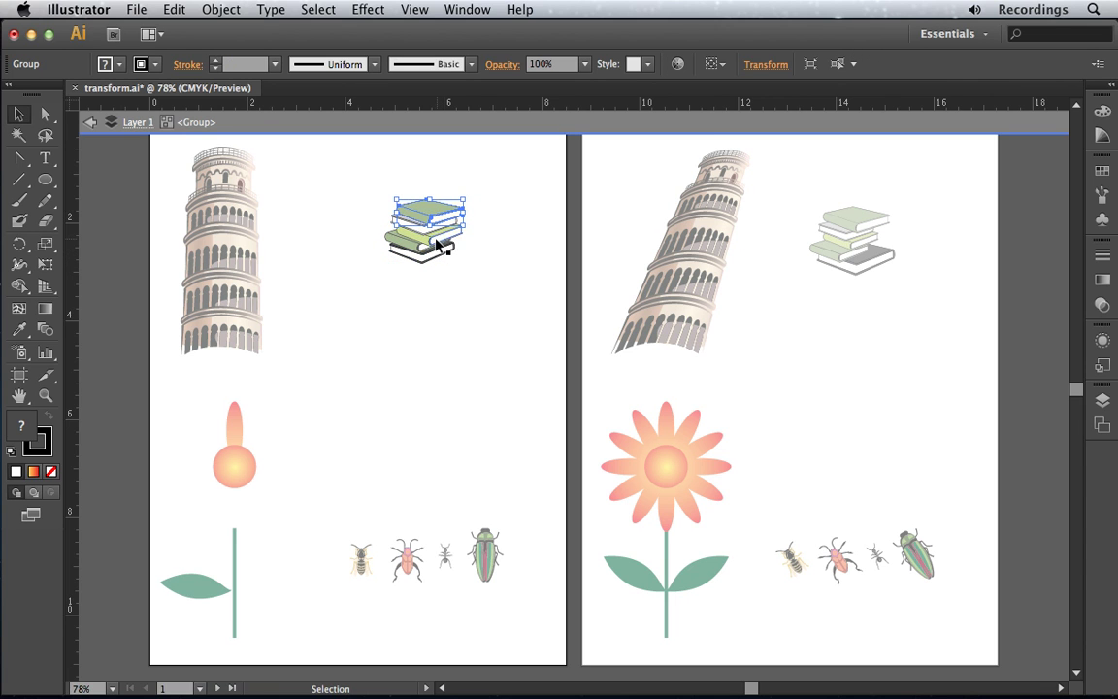
pyautogui.click(432, 241)
pyautogui.click(421, 264)
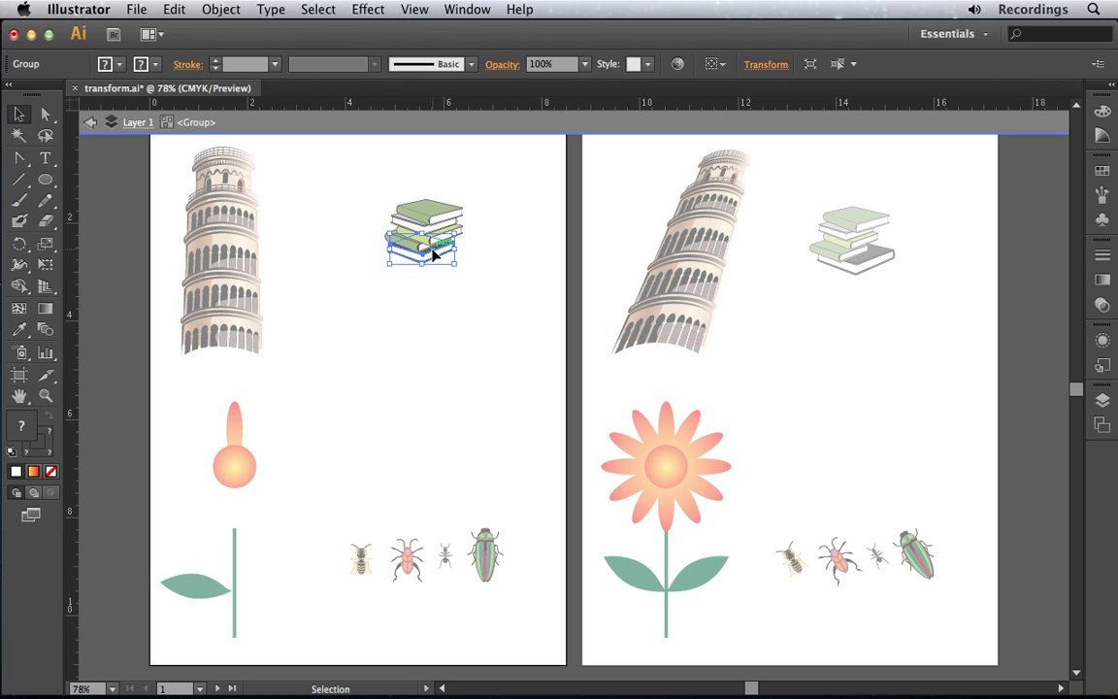
pyautogui.press('super')
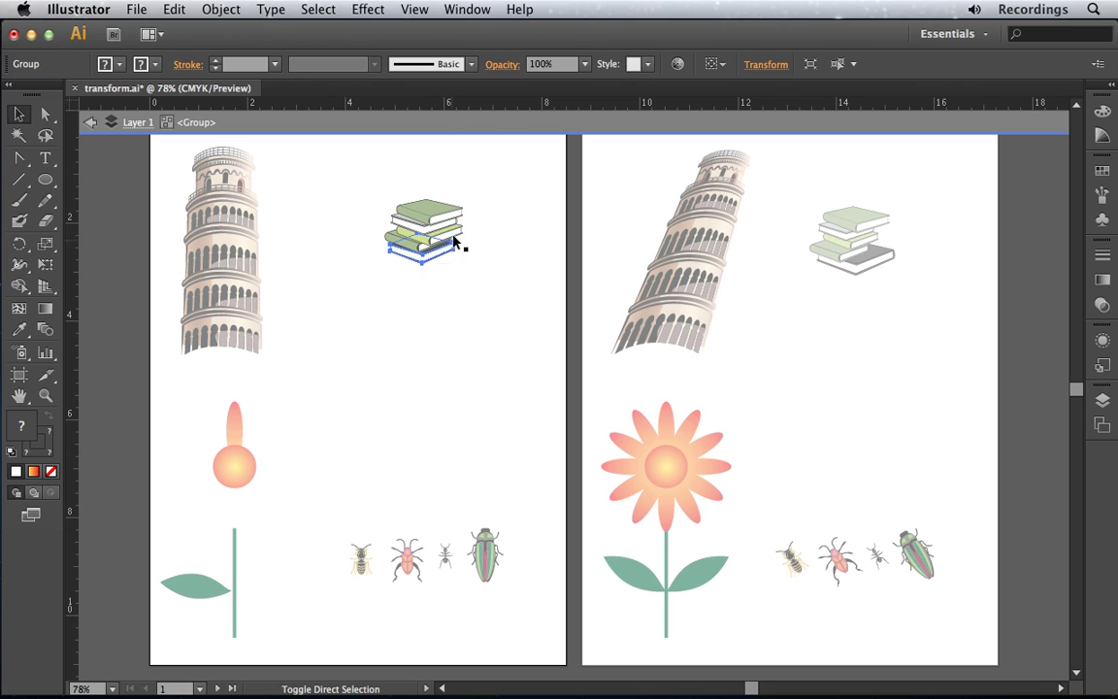
pyautogui.moveTo(460, 231)
pyautogui.mouseDown()
pyautogui.moveTo(478, 220)
pyautogui.moveTo(460, 254)
pyautogui.moveTo(448, 250)
pyautogui.mouseUp()
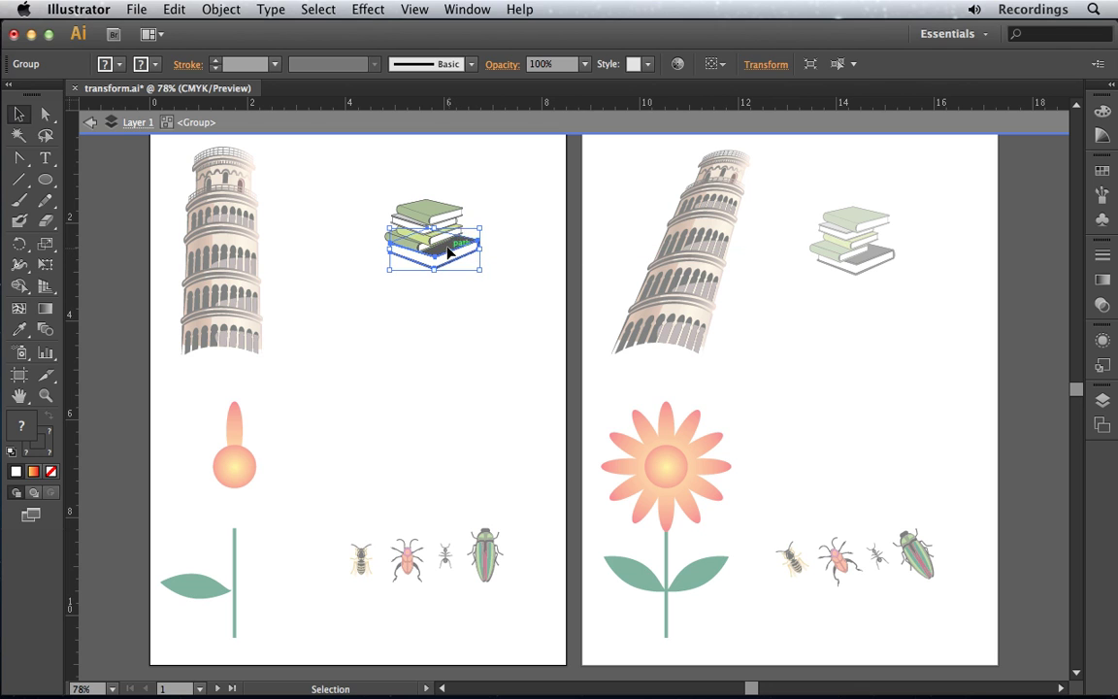
pyautogui.click(463, 209)
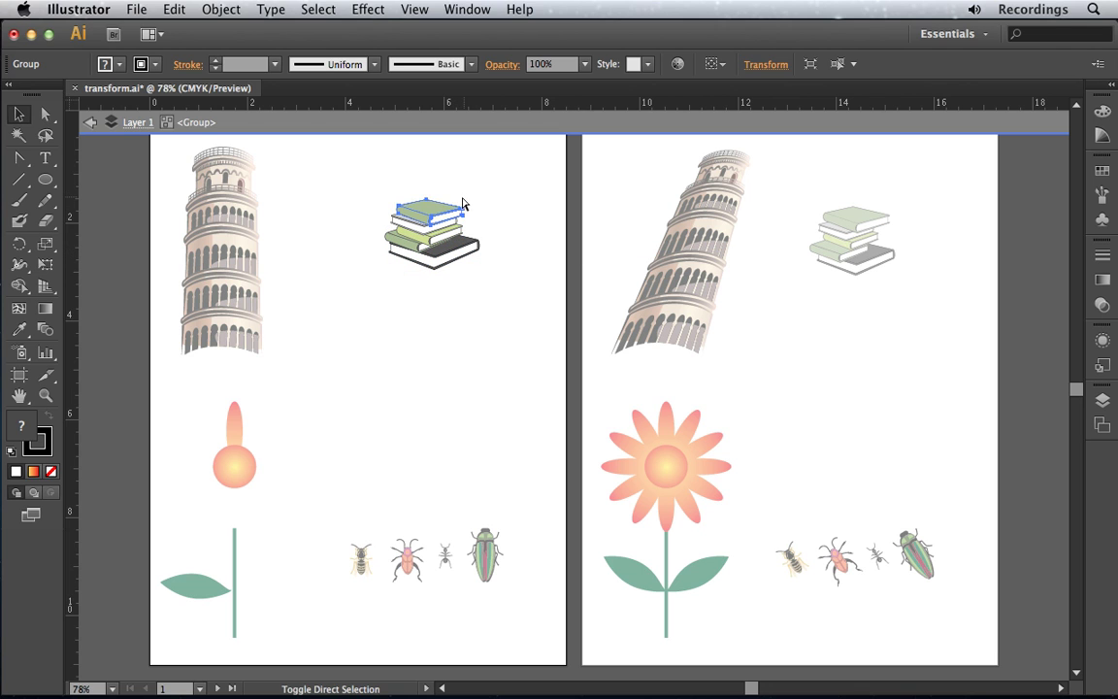
pyautogui.moveTo(463, 203); pyautogui.dragTo(491, 192)
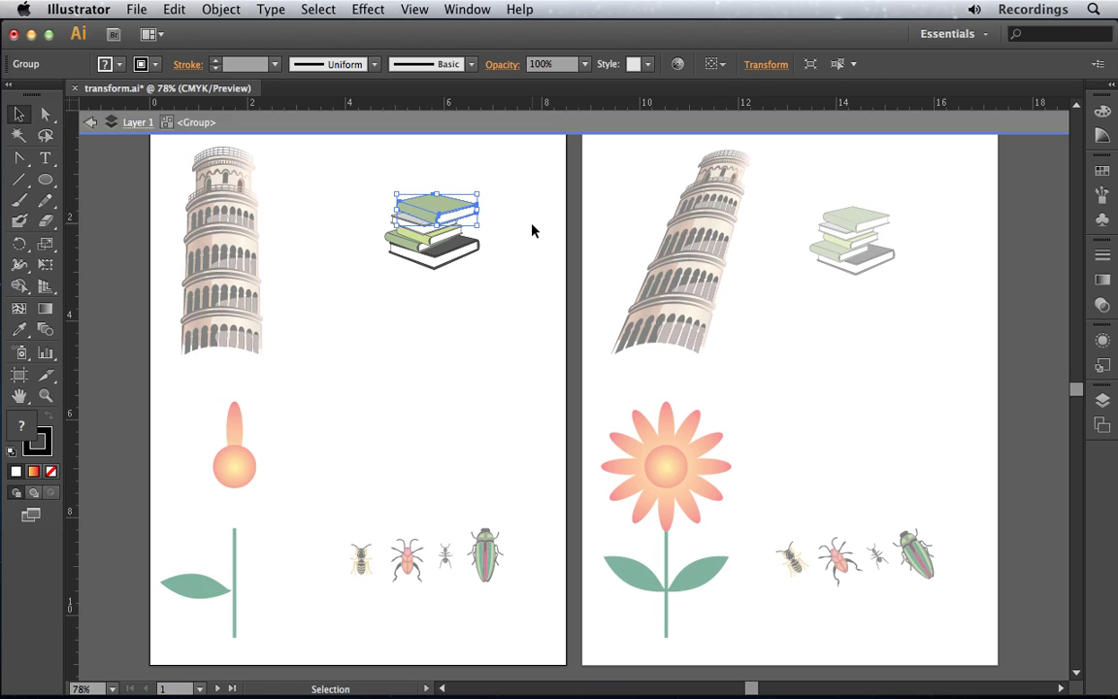
# Exit isolation mode, deselect, then reselect the whole books stack group.
pyautogui.press('Escape')
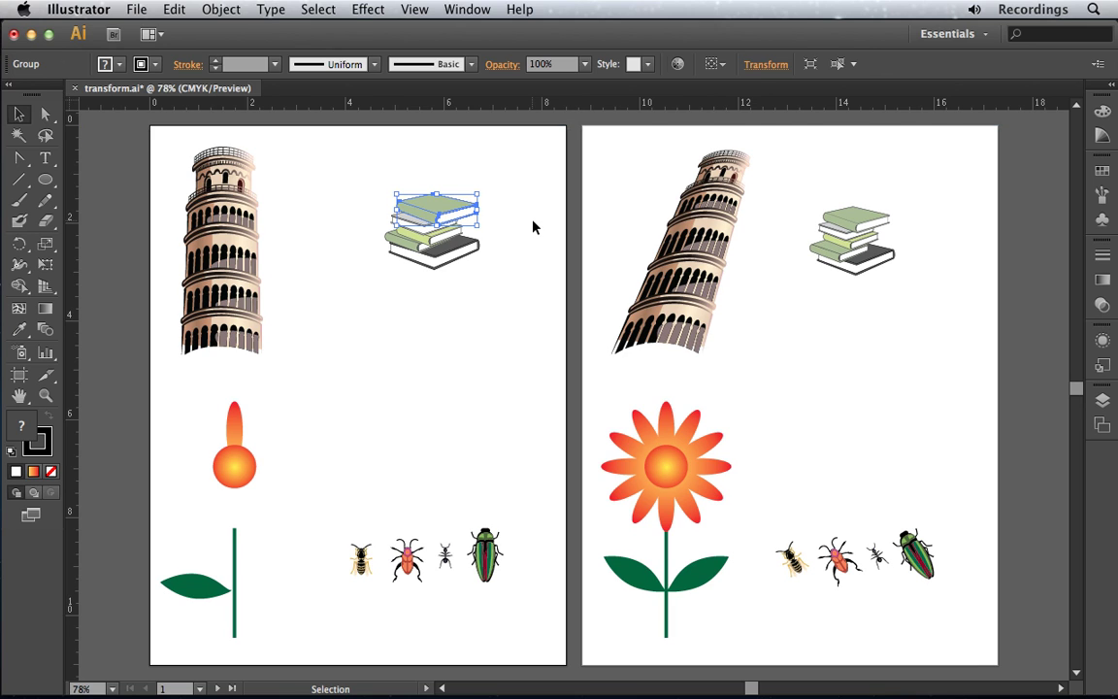
pyautogui.click(533, 222)
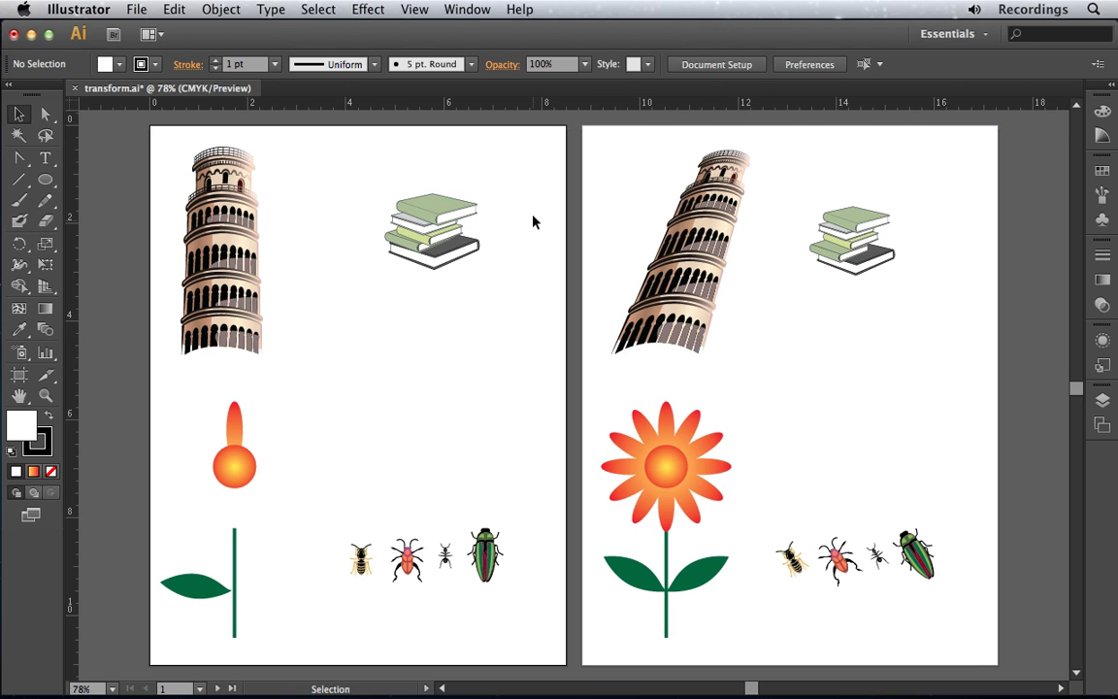
pyautogui.click(450, 258)
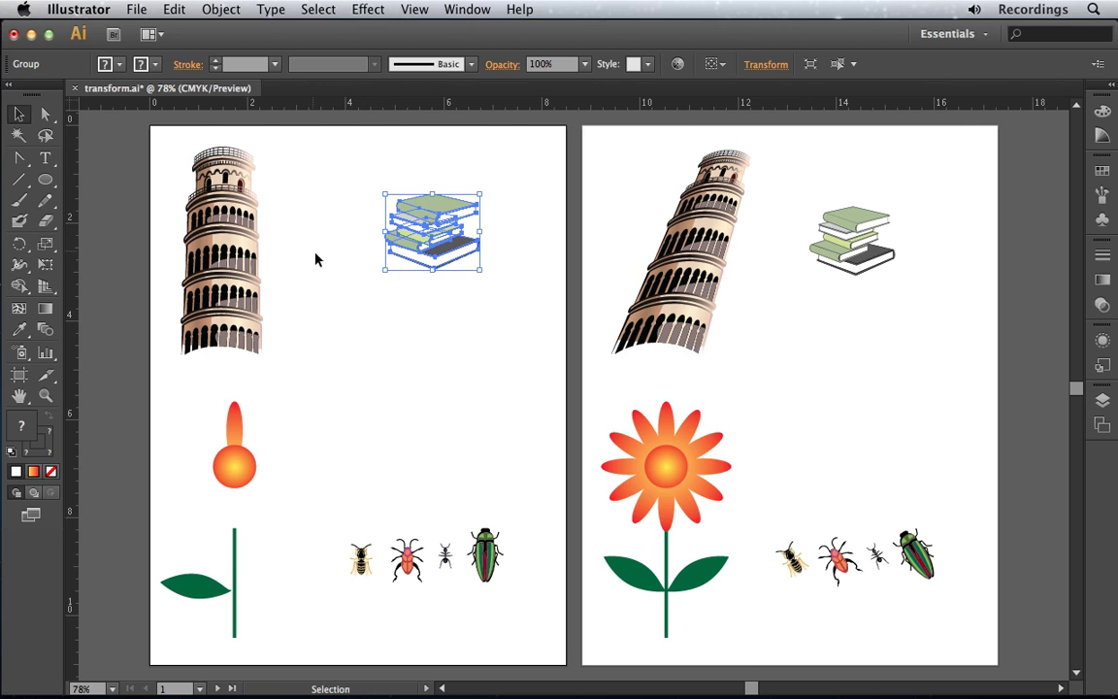
# Check the Rotate and Scale tool flyouts, then pick the Rotate Tool (R).
pyautogui.click(19, 248)
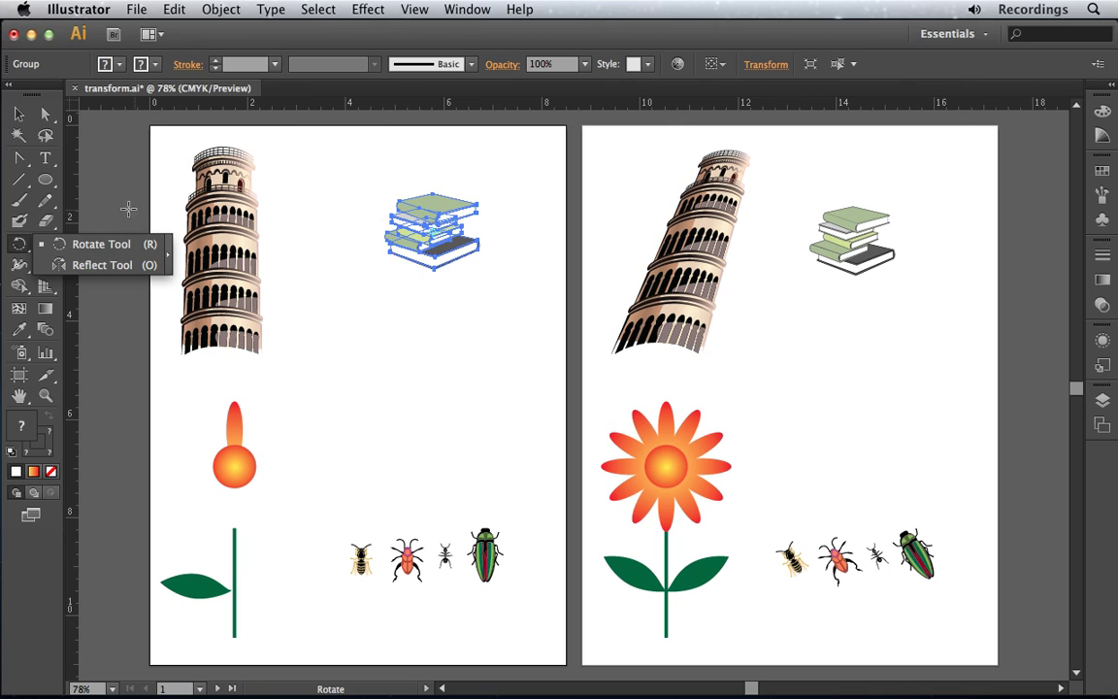
pyautogui.click(45, 248)
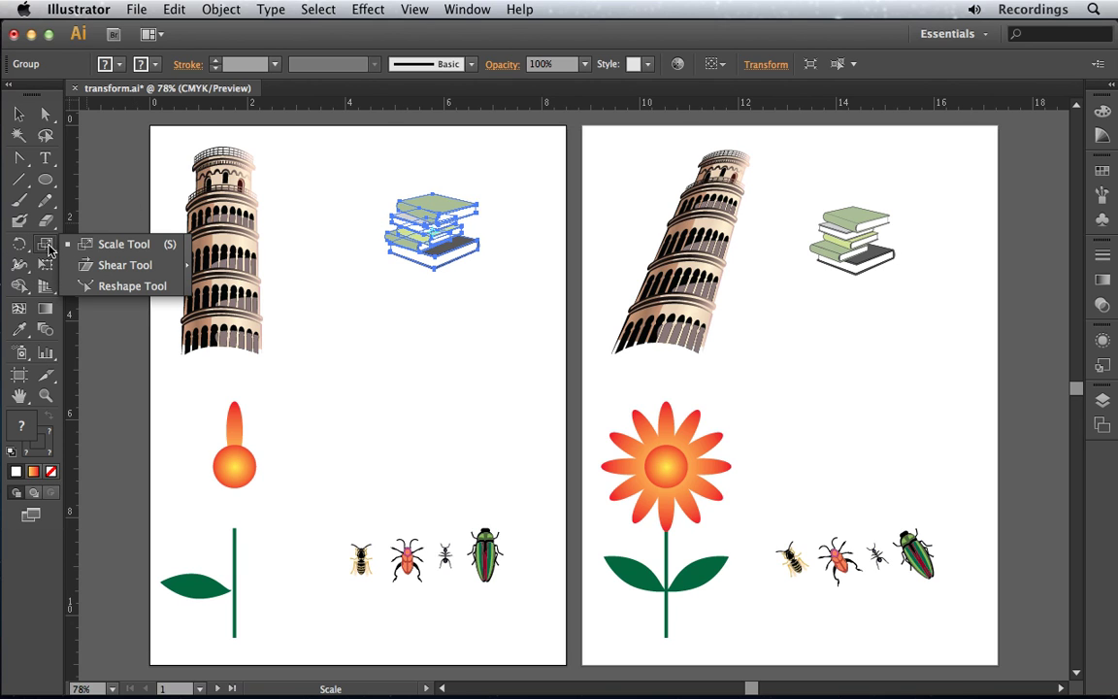
pyautogui.click(19, 246)
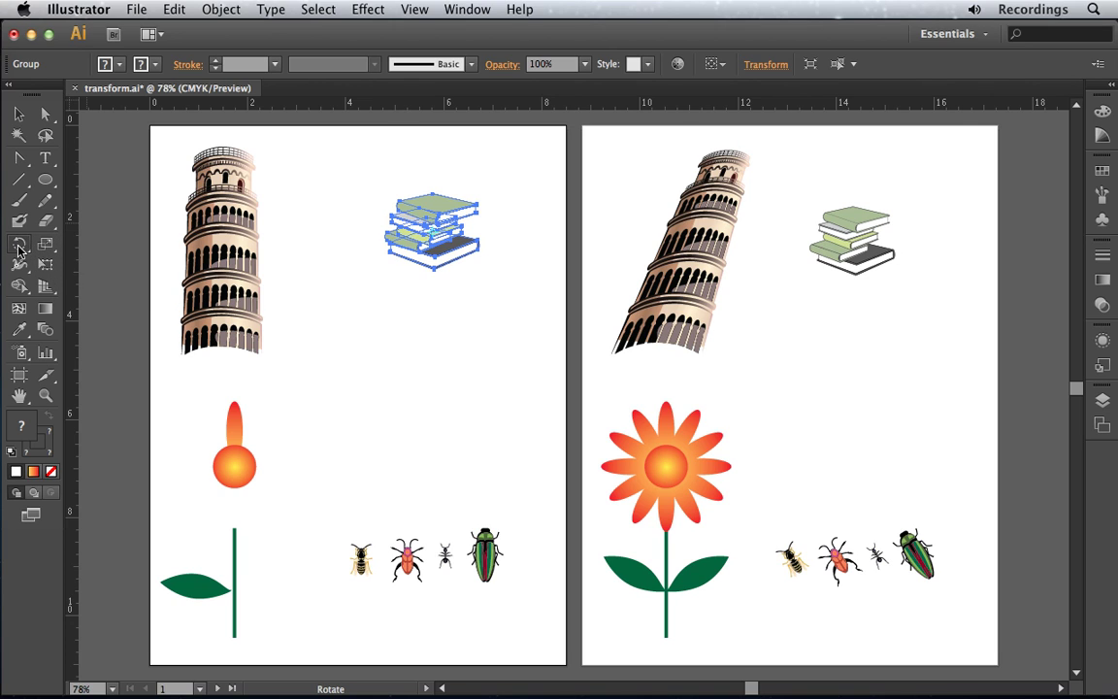
pyautogui.click(17, 248)
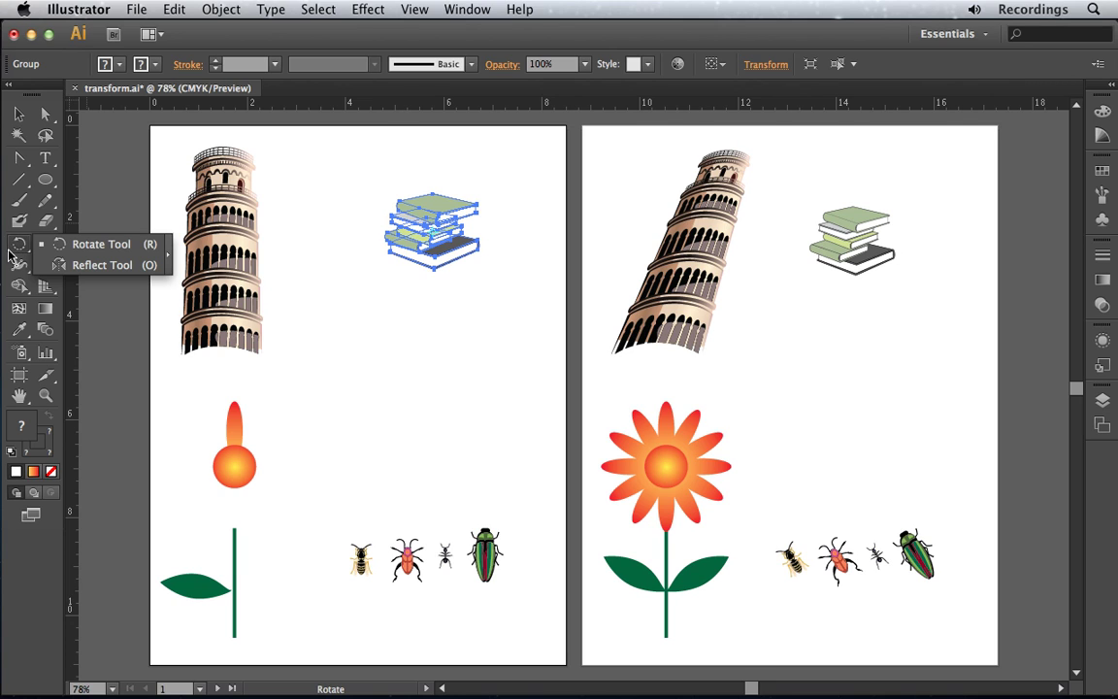
pyautogui.click(21, 250)
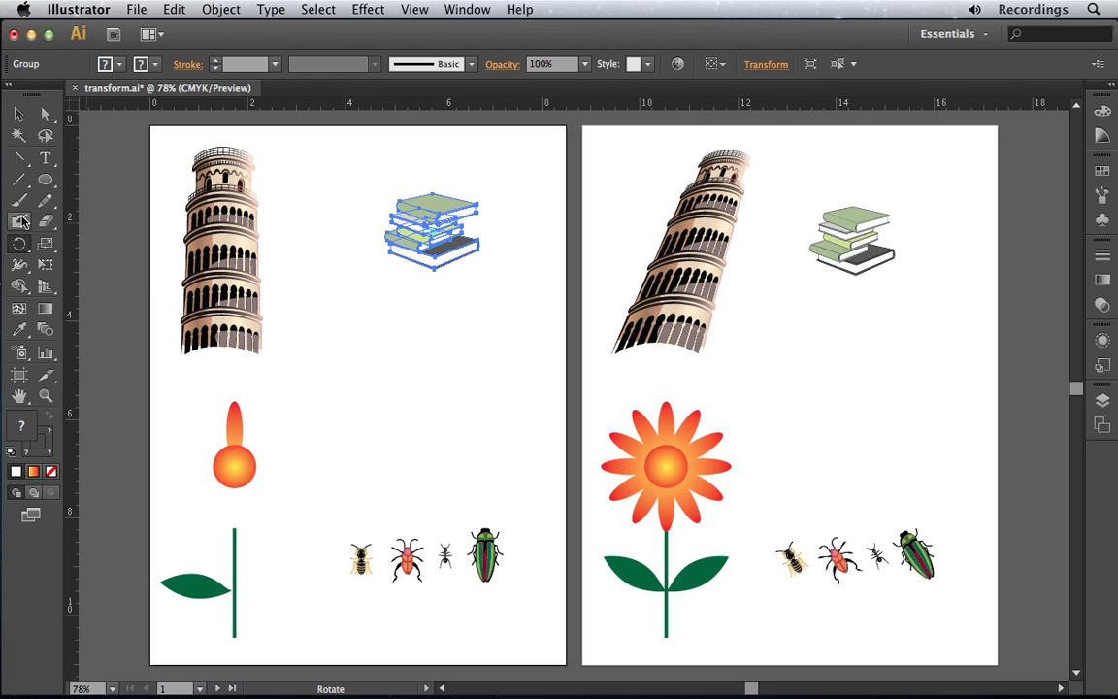
# Rotate the left leaf about 27° upward, pivoting on its tip at the stem.
pyautogui.keyDown('super'); pyautogui.click(197, 587); pyautogui.keyUp('super')
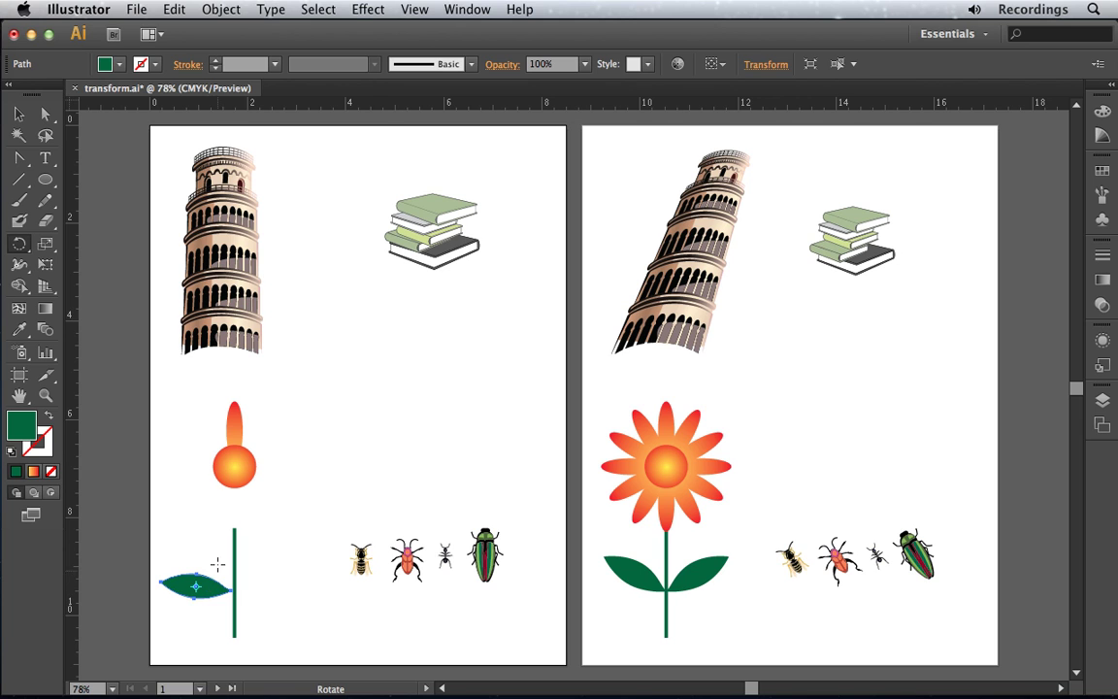
pyautogui.moveTo(210, 541)
pyautogui.mouseDown()
pyautogui.moveTo(237, 525)
pyautogui.moveTo(247, 570)
pyautogui.moveTo(229, 547)
pyautogui.moveTo(167, 553)
pyautogui.moveTo(207, 541)
pyautogui.moveTo(238, 562)
pyautogui.moveTo(208, 554)
pyautogui.moveTo(197, 579)
pyautogui.moveTo(181, 563)
pyautogui.moveTo(207, 546)
pyautogui.moveTo(215, 561)
pyautogui.moveTo(175, 562)
pyautogui.moveTo(219, 554)
pyautogui.mouseUp()
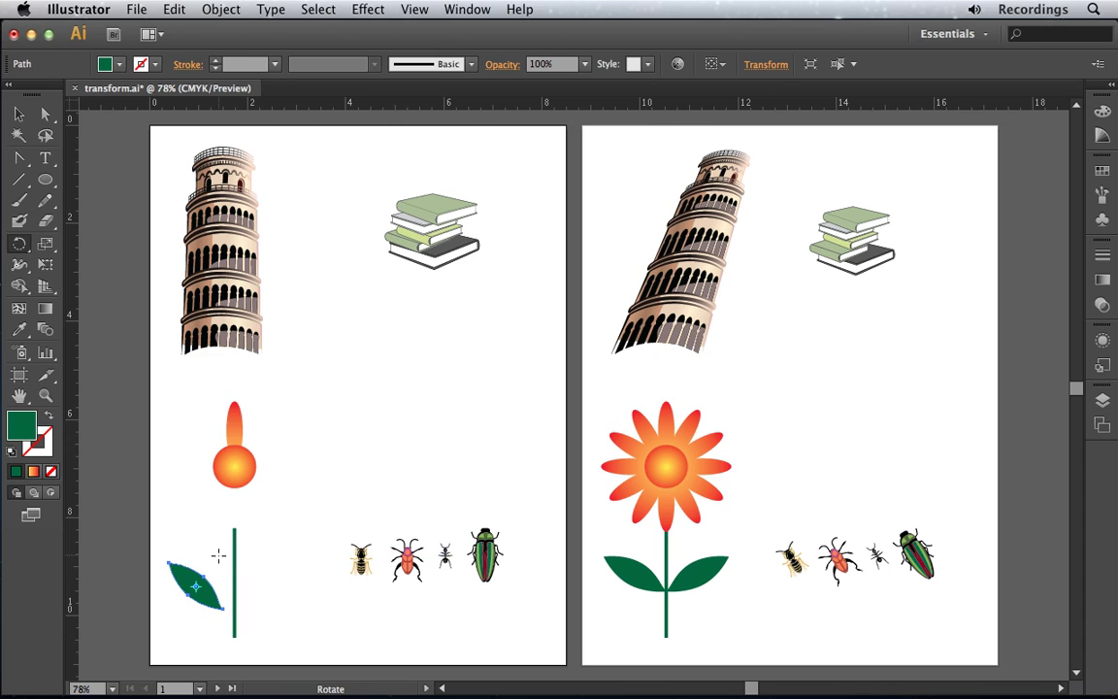
pyautogui.hotkey('ctrl', 'z')
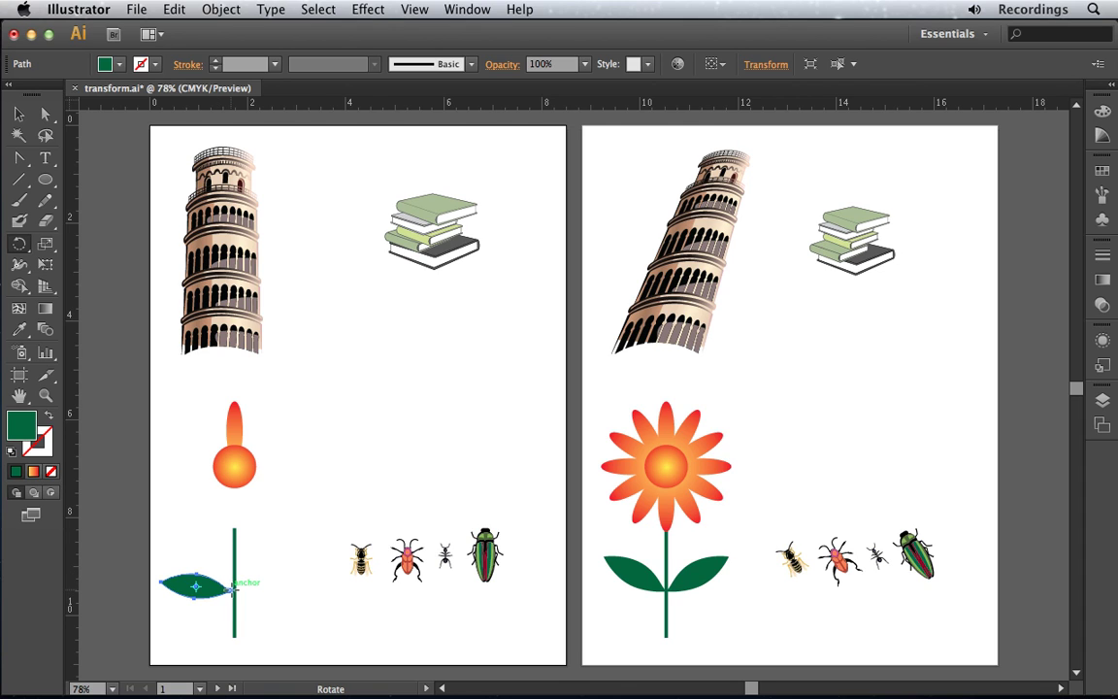
pyautogui.click(231, 588)
pyautogui.moveTo(160, 552); pyautogui.dragTo(186, 536)
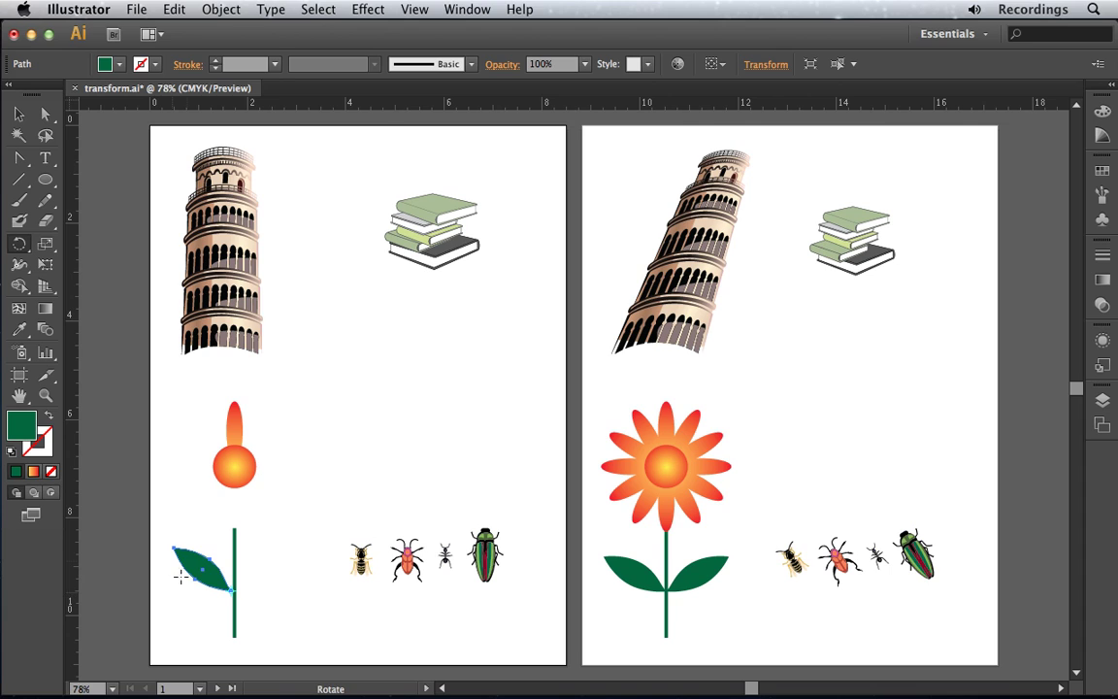
# Choose the Reflect Tool and open Reflect pivoting on the leaf's stem end, with a vertical 90° axis.
pyautogui.click(22, 247)
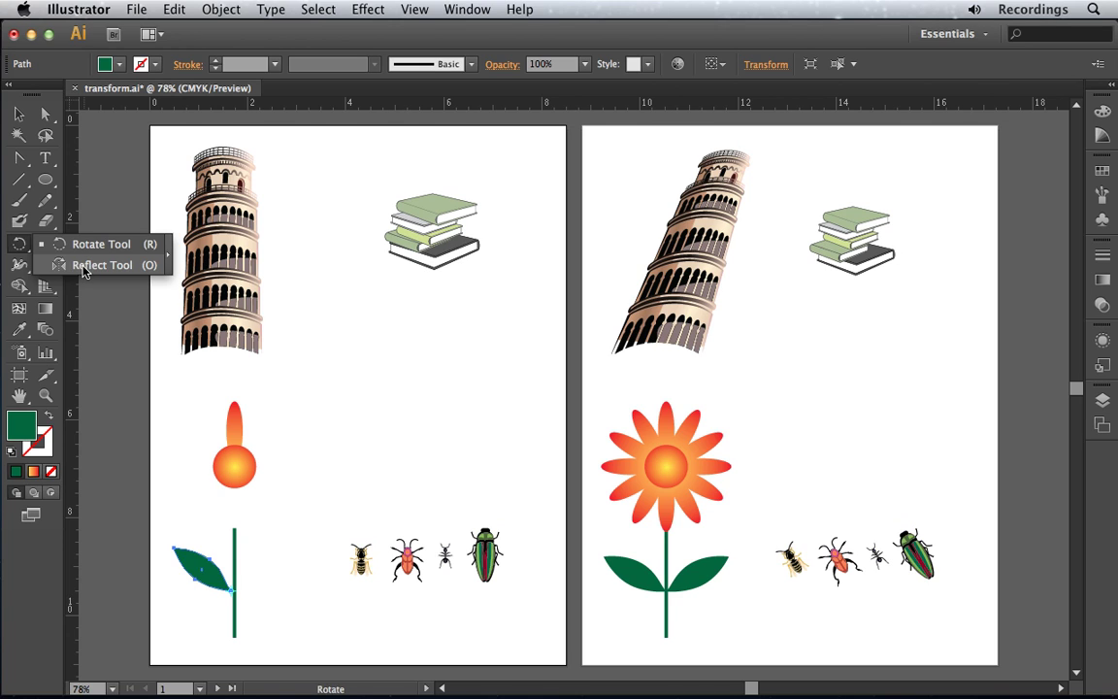
pyautogui.click(62, 268)
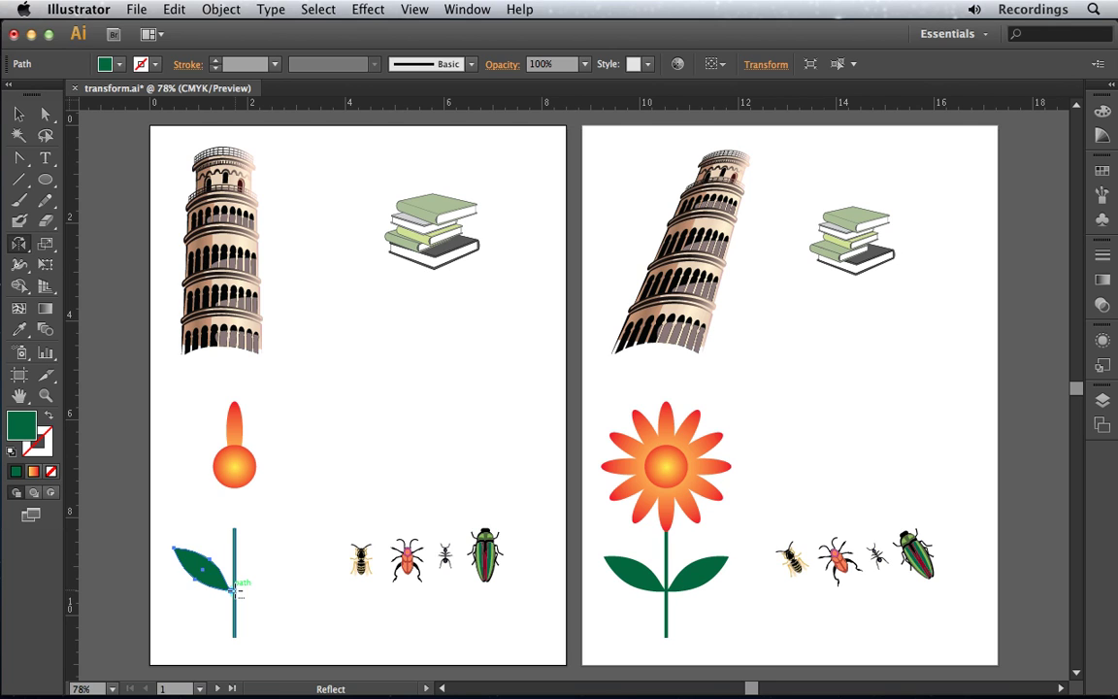
pyautogui.keyDown('alt'); pyautogui.click(236, 591); pyautogui.keyUp('alt')
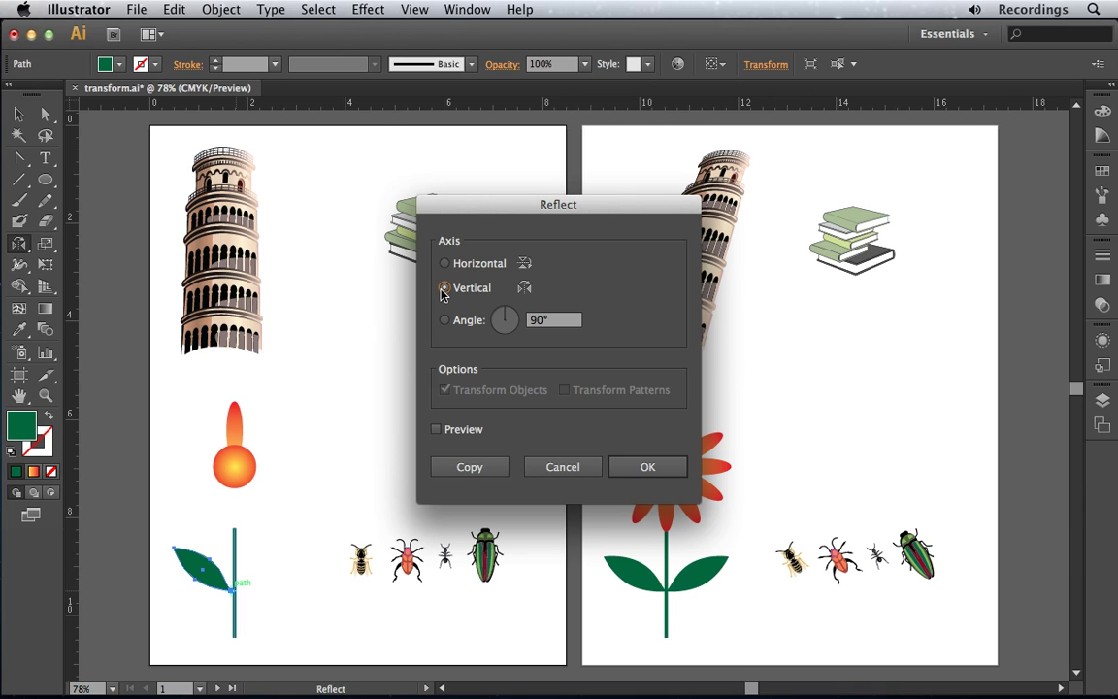
# Preview the vertical reflection, then copy the leaf mirrored onto the right side of the stem.
pyautogui.click(436, 430)
pyautogui.click(436, 430)
pyautogui.click(436, 430)
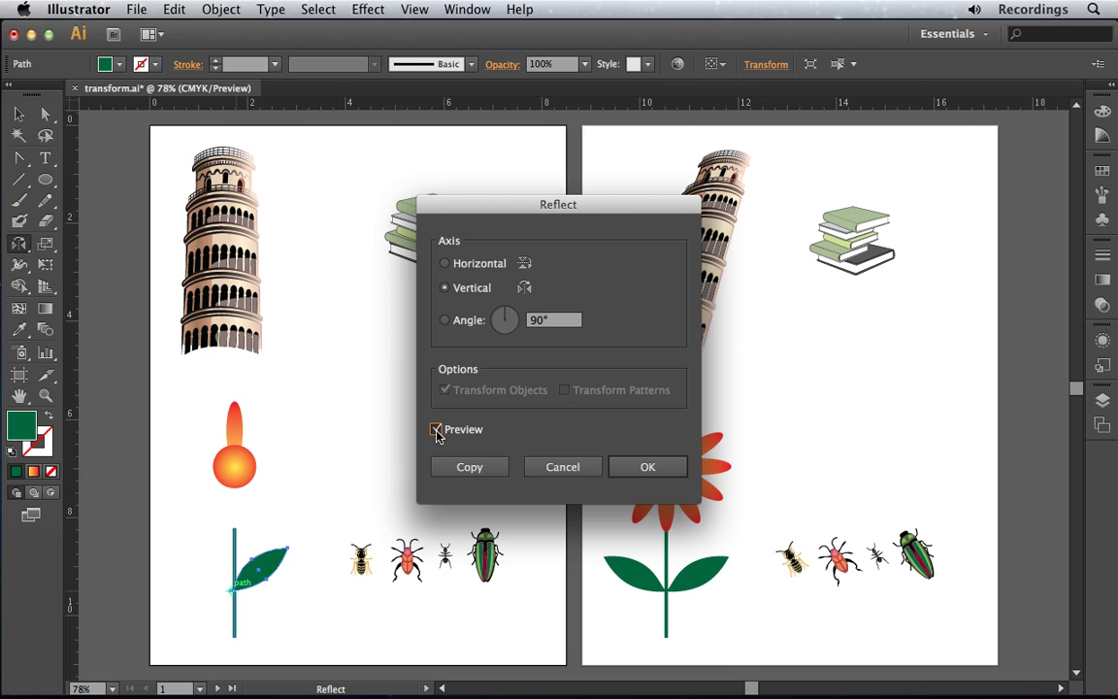
pyautogui.click(436, 430)
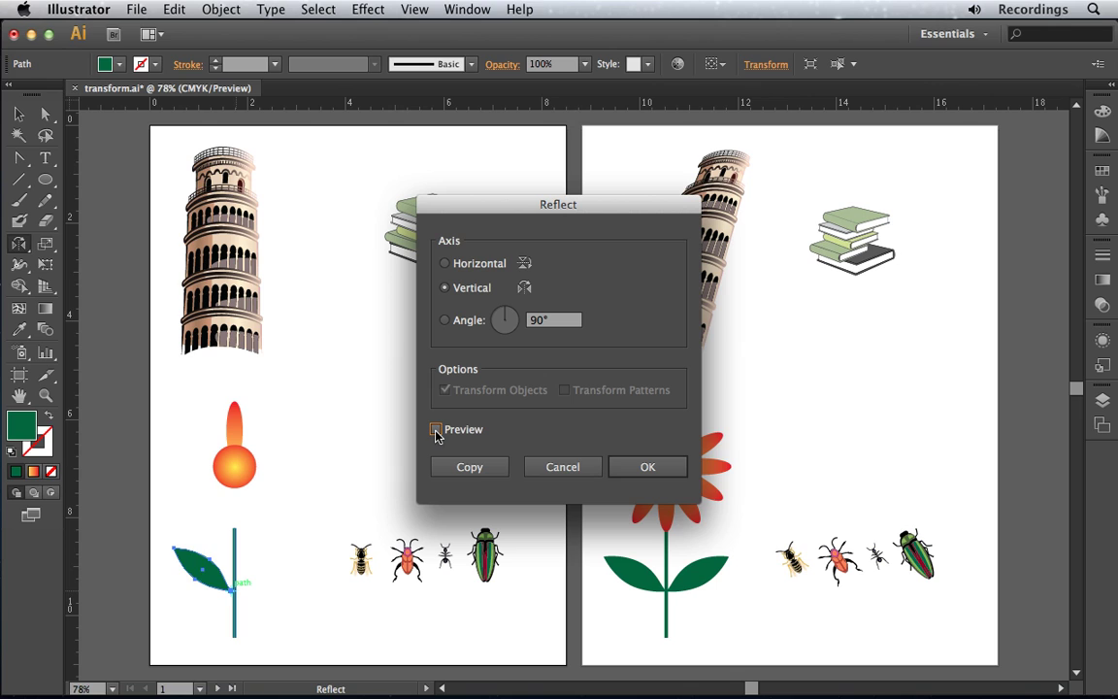
pyautogui.click(495, 470)
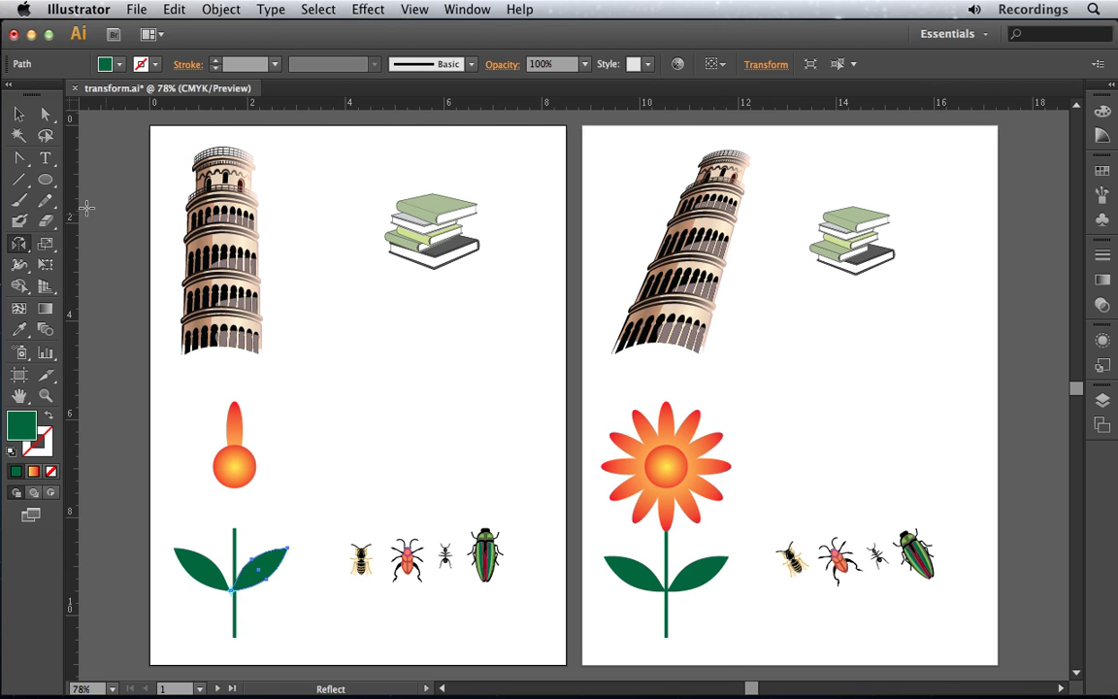
# Make a copy of the flame-shaped petal rotated 30° around the flower circle's centre.
pyautogui.click(17, 116)
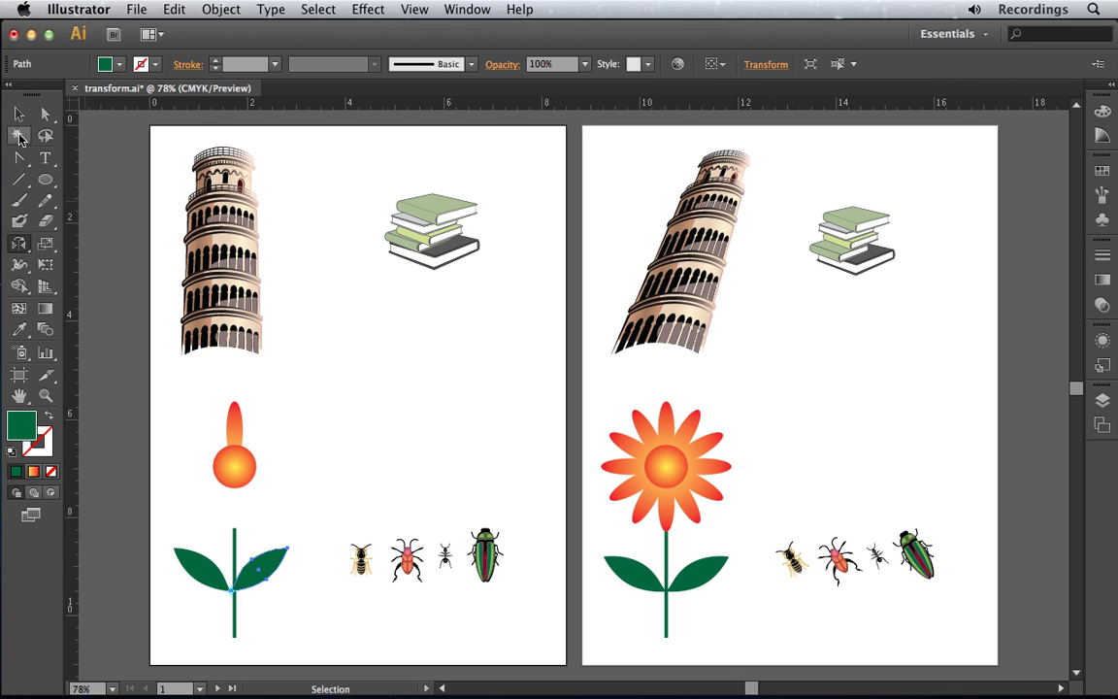
pyautogui.click(235, 419)
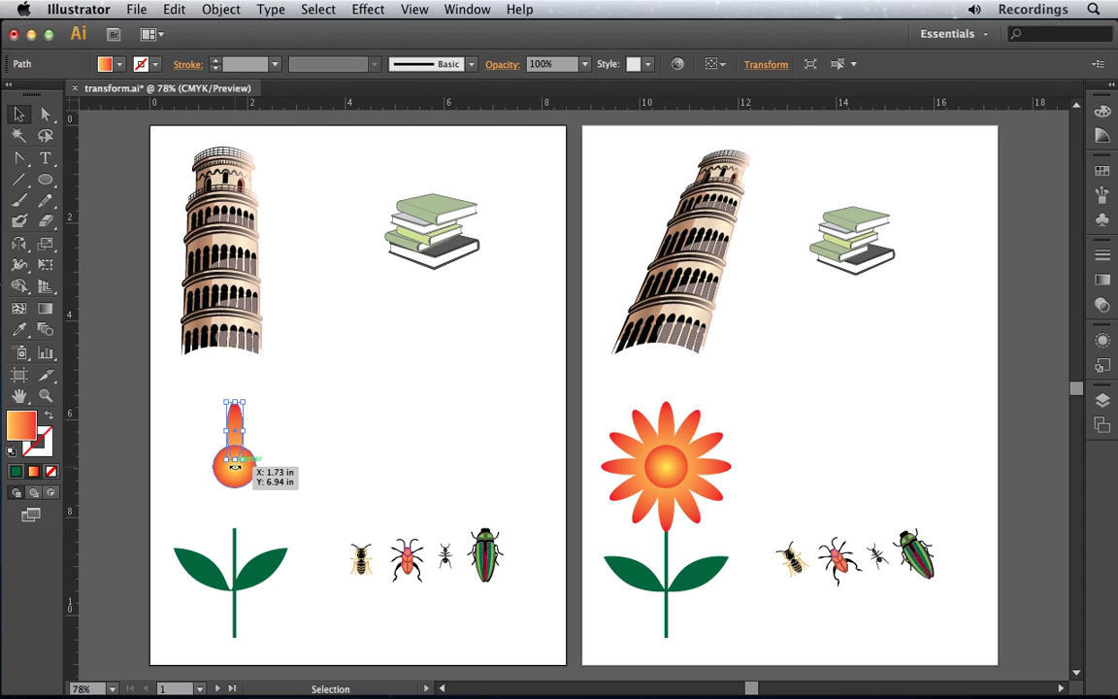
pyautogui.click(21, 248)
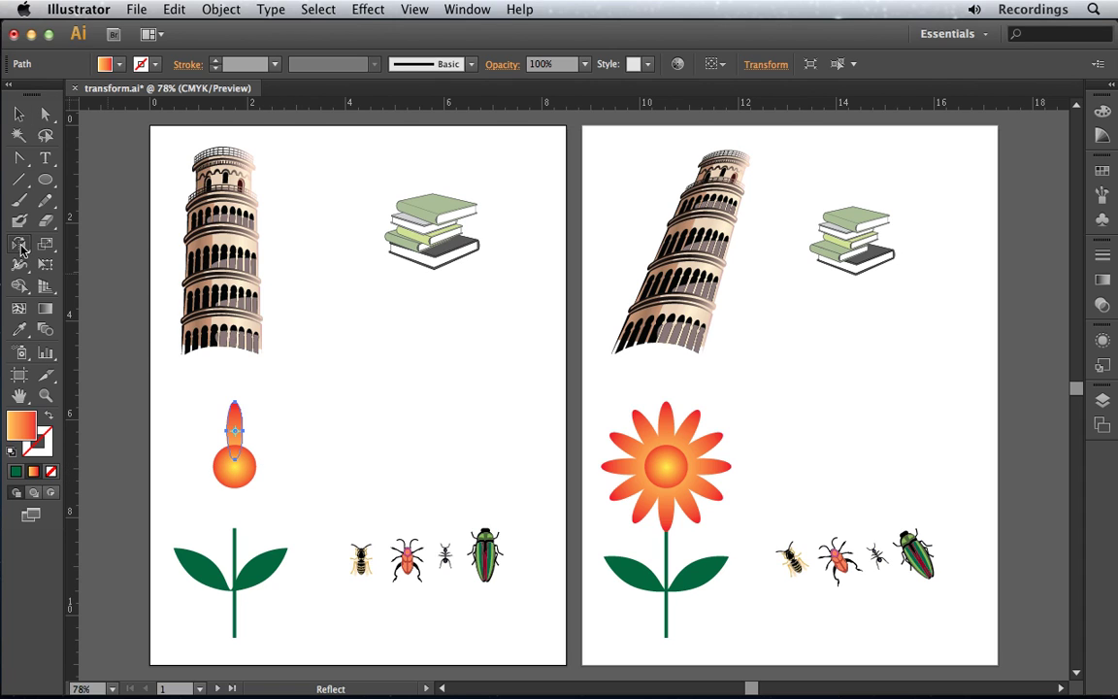
pyautogui.moveTo(20, 247); pyautogui.dragTo(59, 242)
pyautogui.keyDown('alt'); pyautogui.click(233, 468); pyautogui.keyUp('alt')
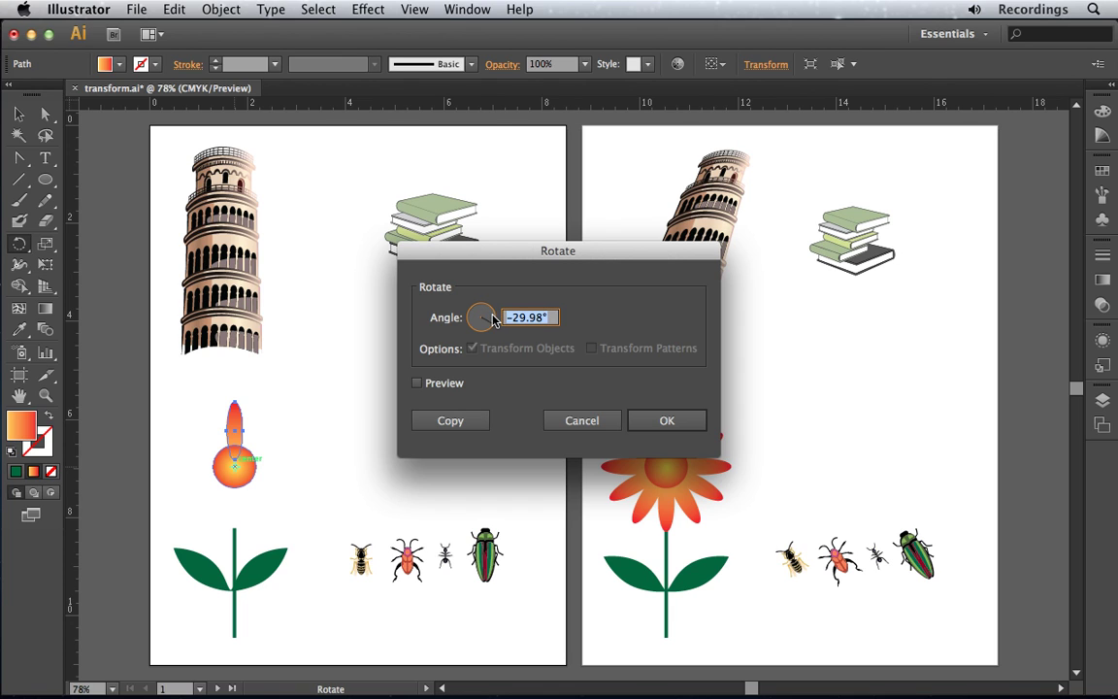
pyautogui.write('30')
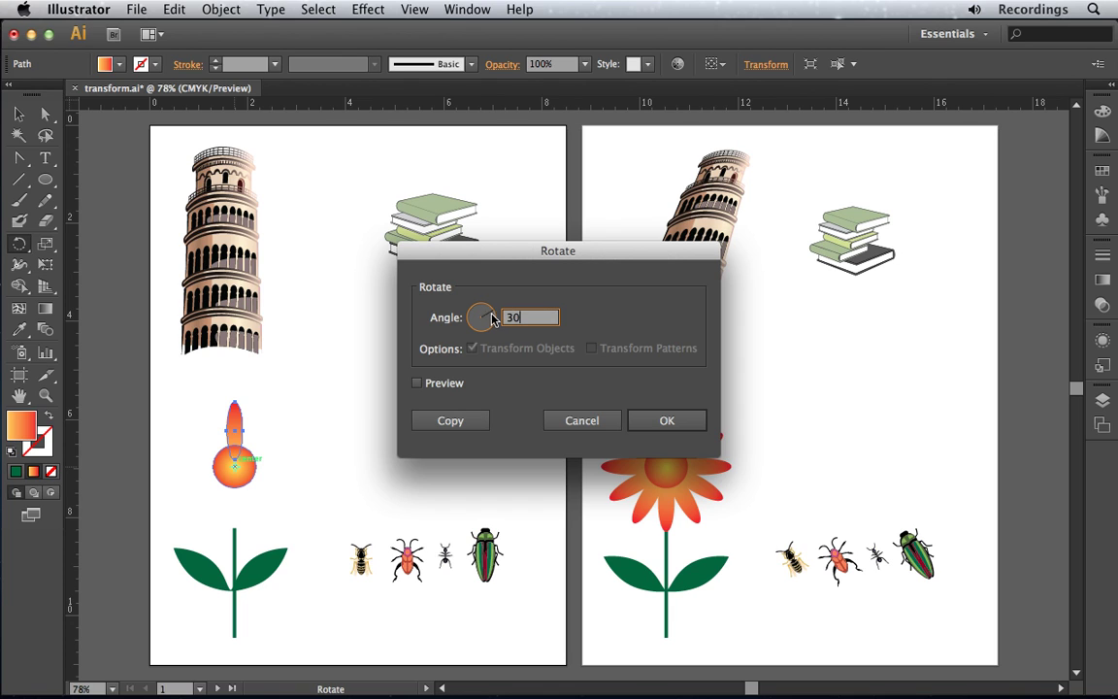
pyautogui.click(473, 420)
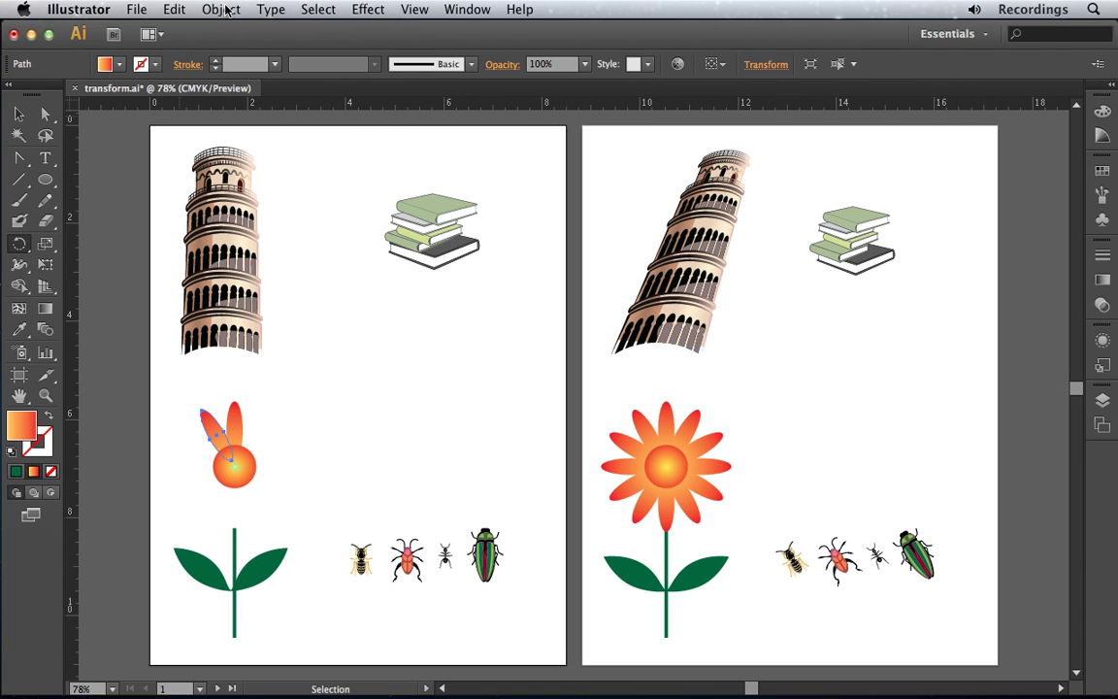
# Repeat the 30° petal copy with Object > Transform > Transform Again and Cmd+D until the ring closes.
pyautogui.click(222, 9)
pyautogui.moveTo(234, 35)
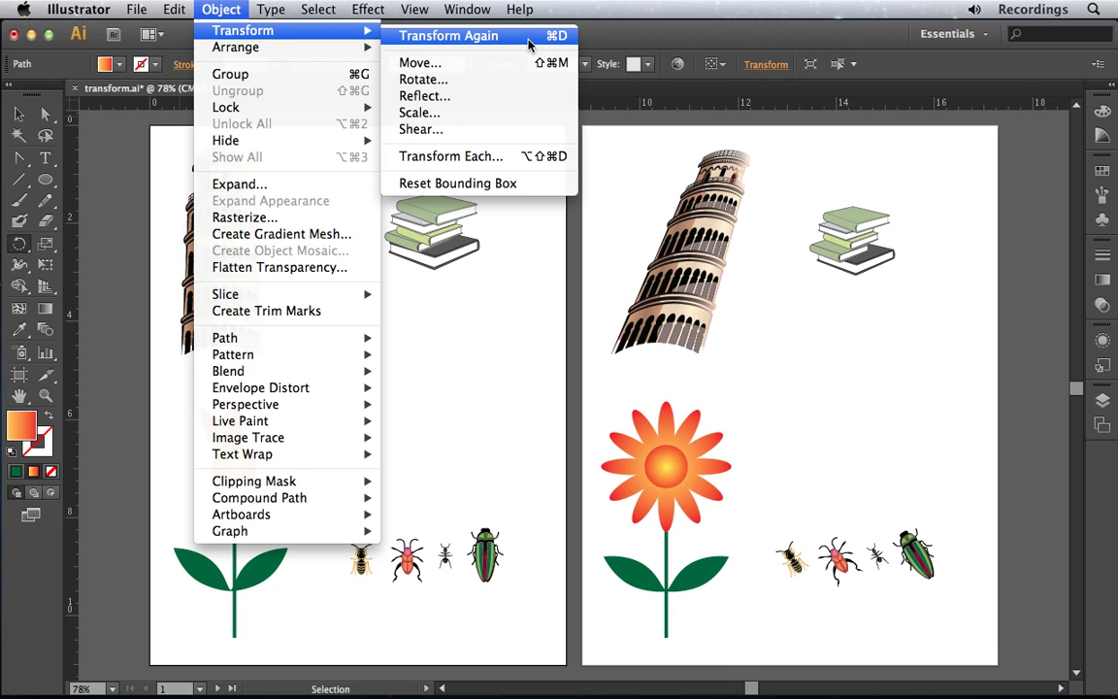
pyautogui.click(444, 36)
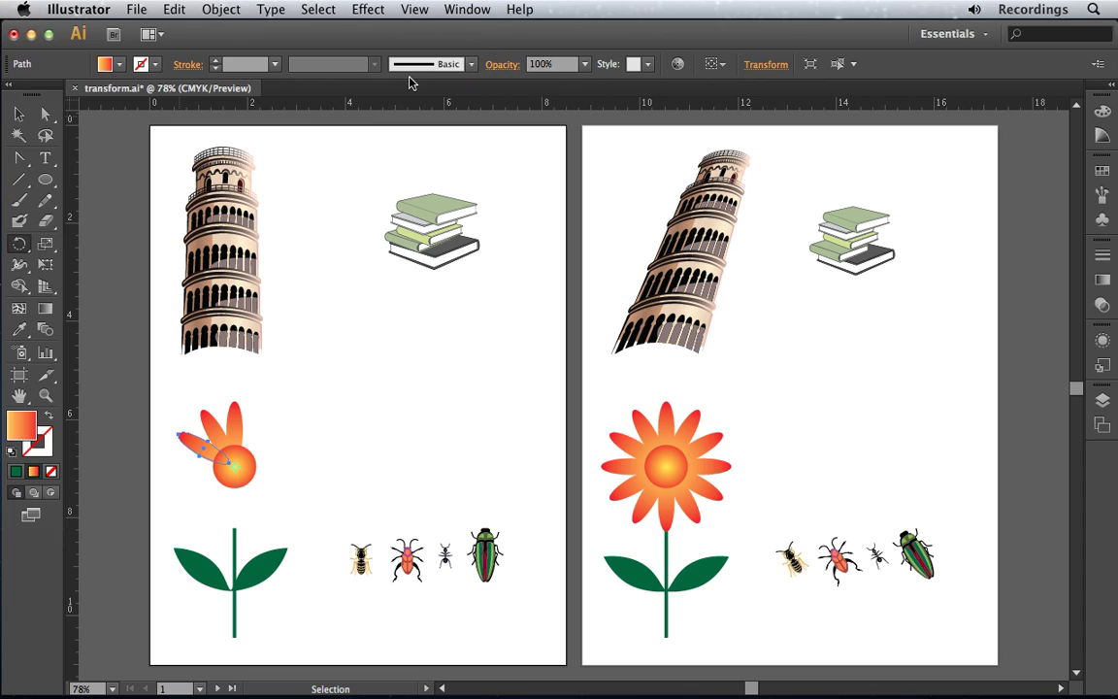
pyautogui.click(221, 10)
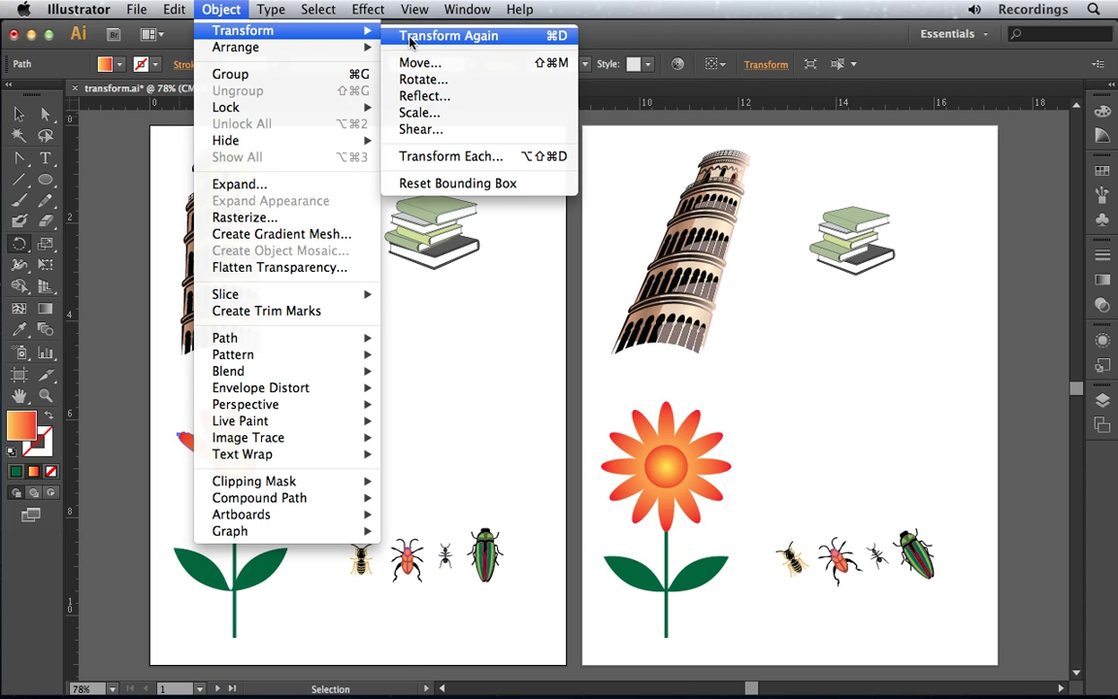
pyautogui.click(423, 37)
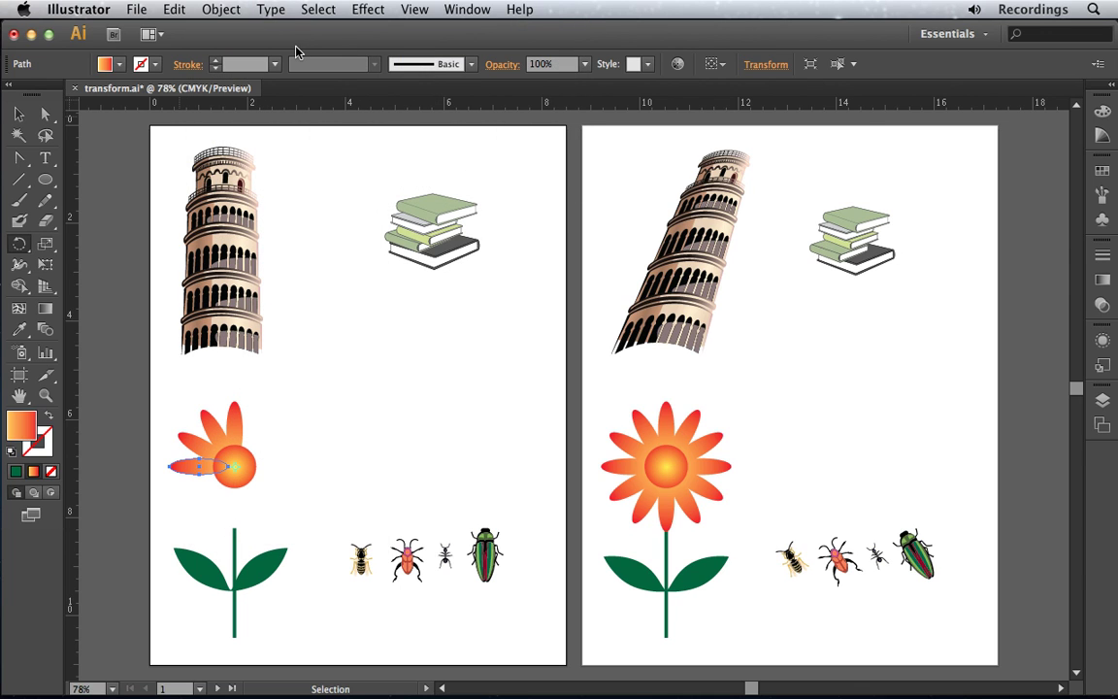
pyautogui.press('super+d')
pyautogui.press('super+d')
pyautogui.press('super+d')
pyautogui.press('super+d')
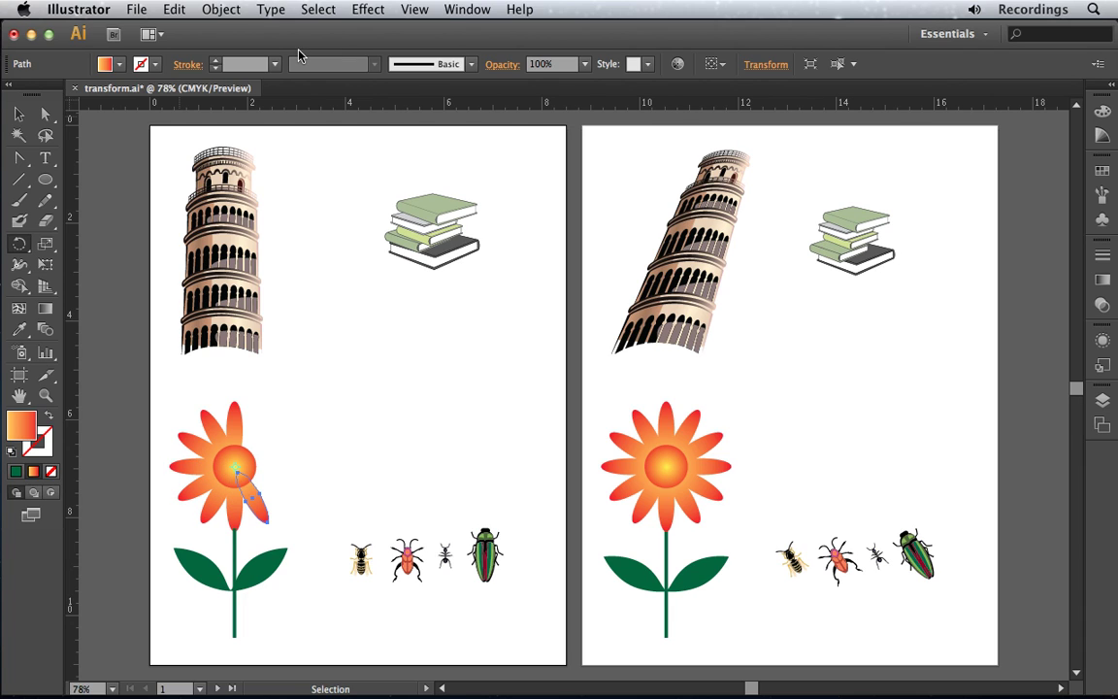
pyautogui.press('super+d')
pyautogui.press('super+d')
pyautogui.press('super+d')
pyautogui.press('super+d')
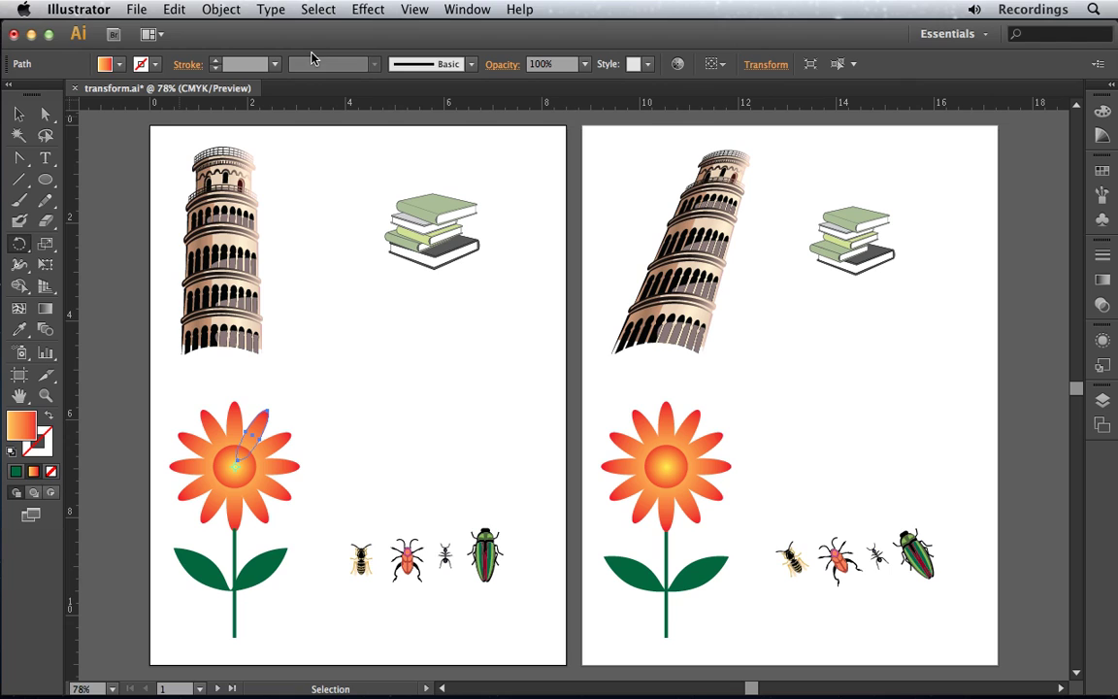
# Select the whole tower and use Free Transform to rotate it and skew its top rightward.
pyautogui.click(47, 244)
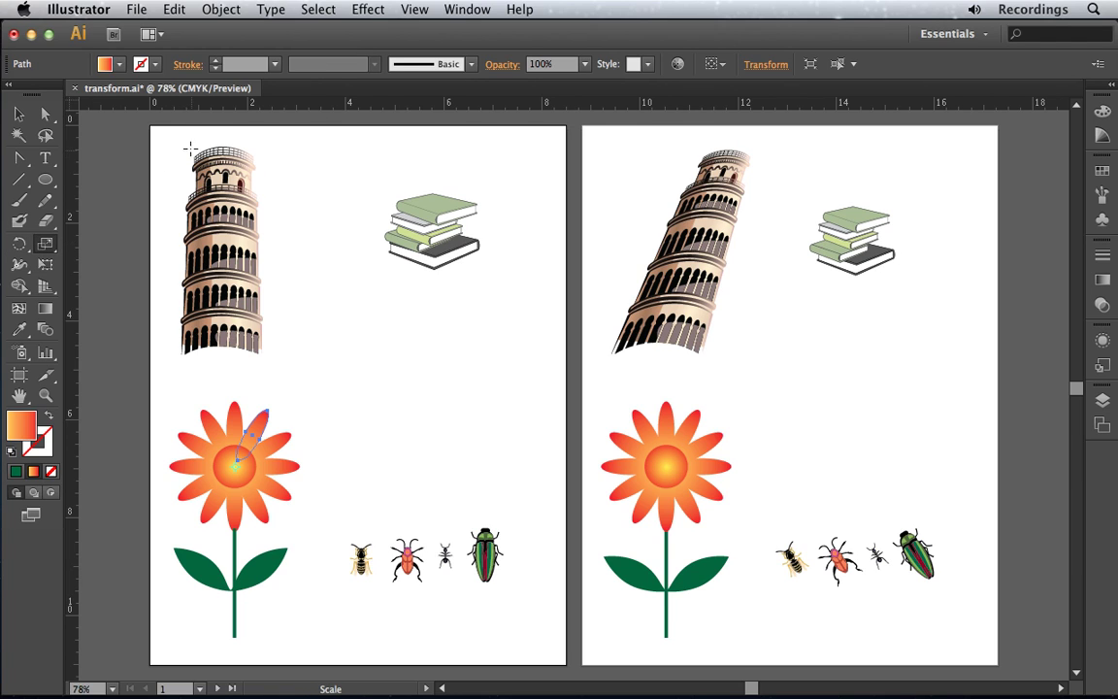
pyautogui.press('v')
pyautogui.moveTo(177, 143); pyautogui.dragTo(272, 361)
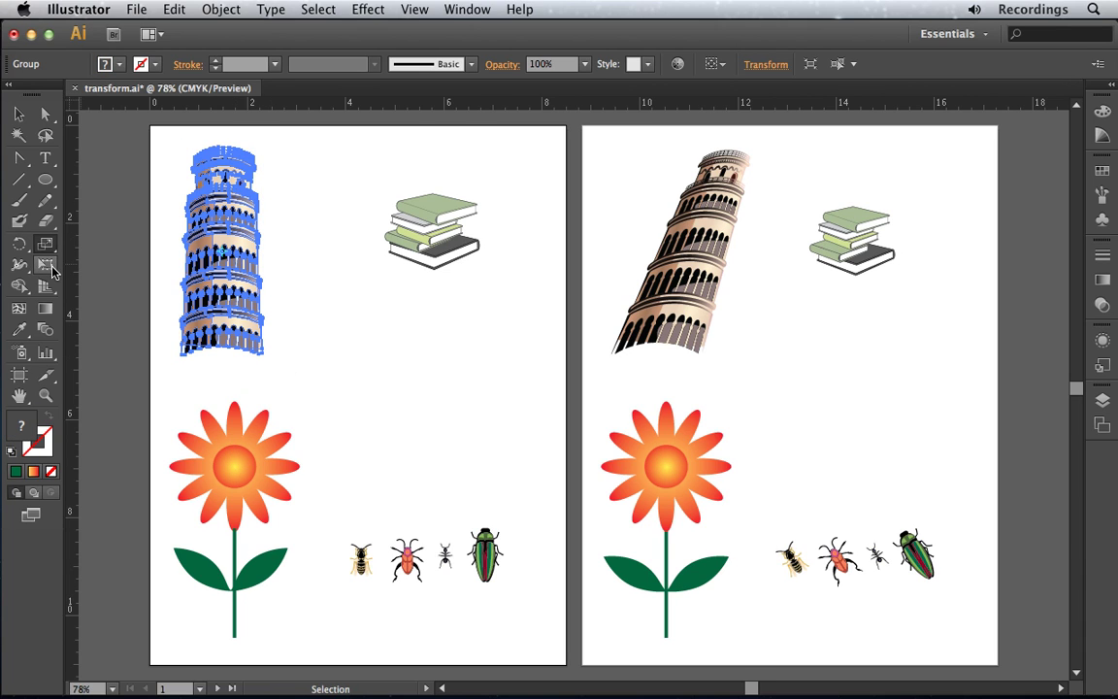
pyautogui.click(52, 270)
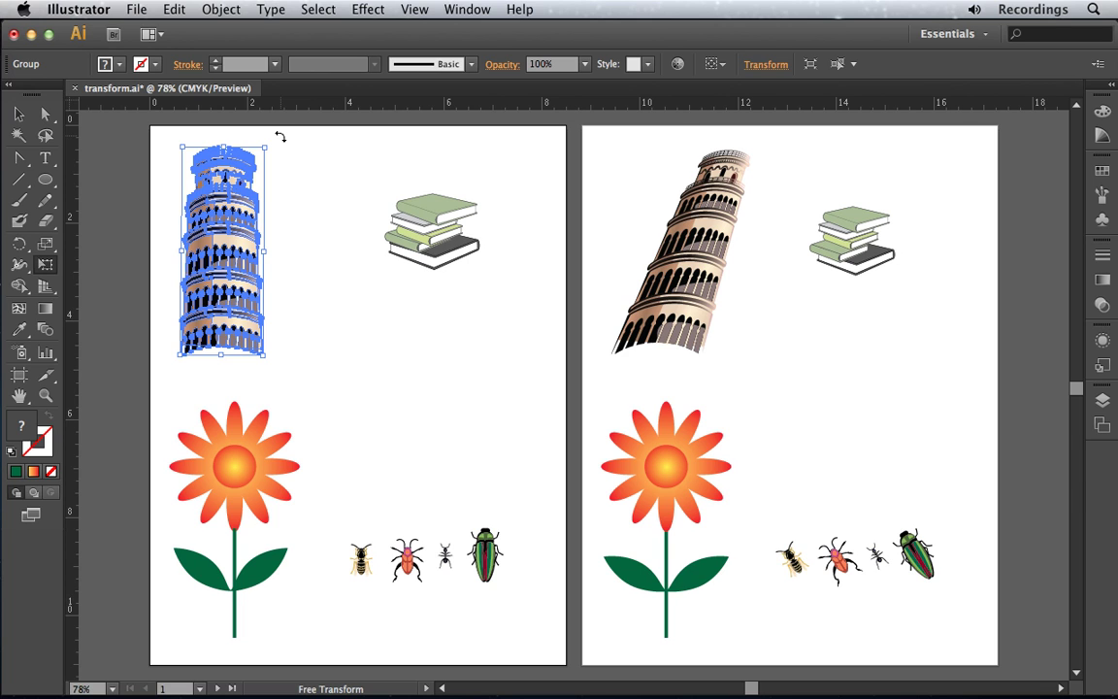
pyautogui.moveTo(280, 136)
pyautogui.mouseDown()
pyautogui.moveTo(305, 153)
pyautogui.moveTo(269, 147)
pyautogui.moveTo(233, 215)
pyautogui.moveTo(281, 153)
pyautogui.mouseUp()
pyautogui.moveTo(223, 148); pyautogui.dragTo(304, 152)
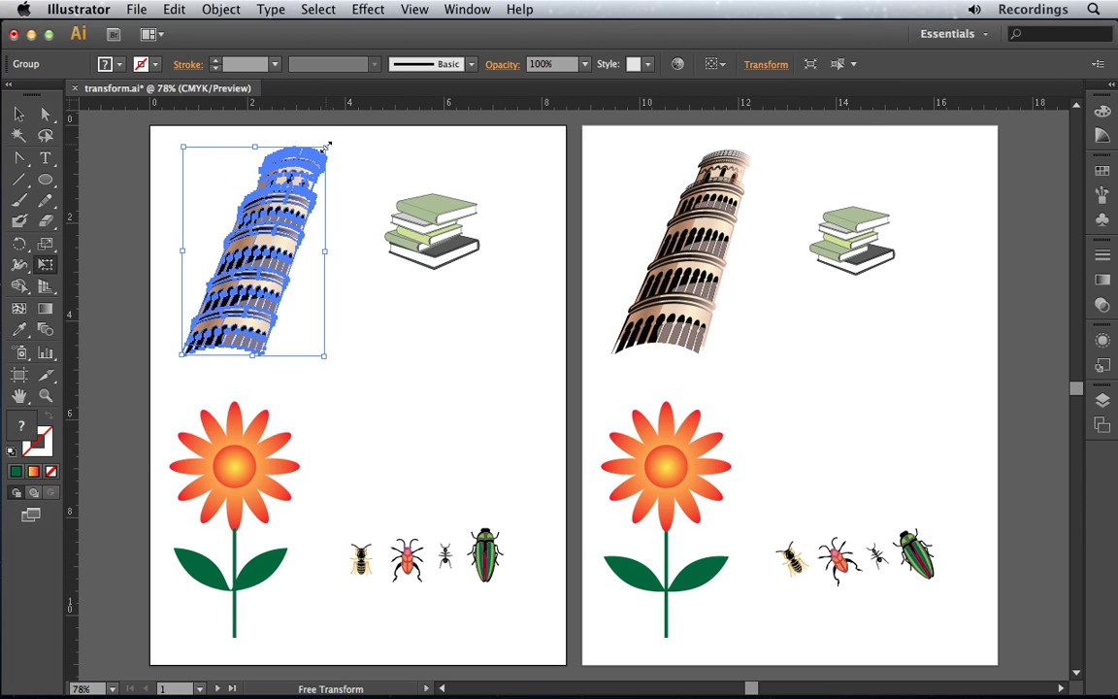
# Pull the tower's top-right corner inward and raise the top-left corner to match the reference lean.
pyautogui.moveTo(326, 145); pyautogui.dragTo(299, 140)
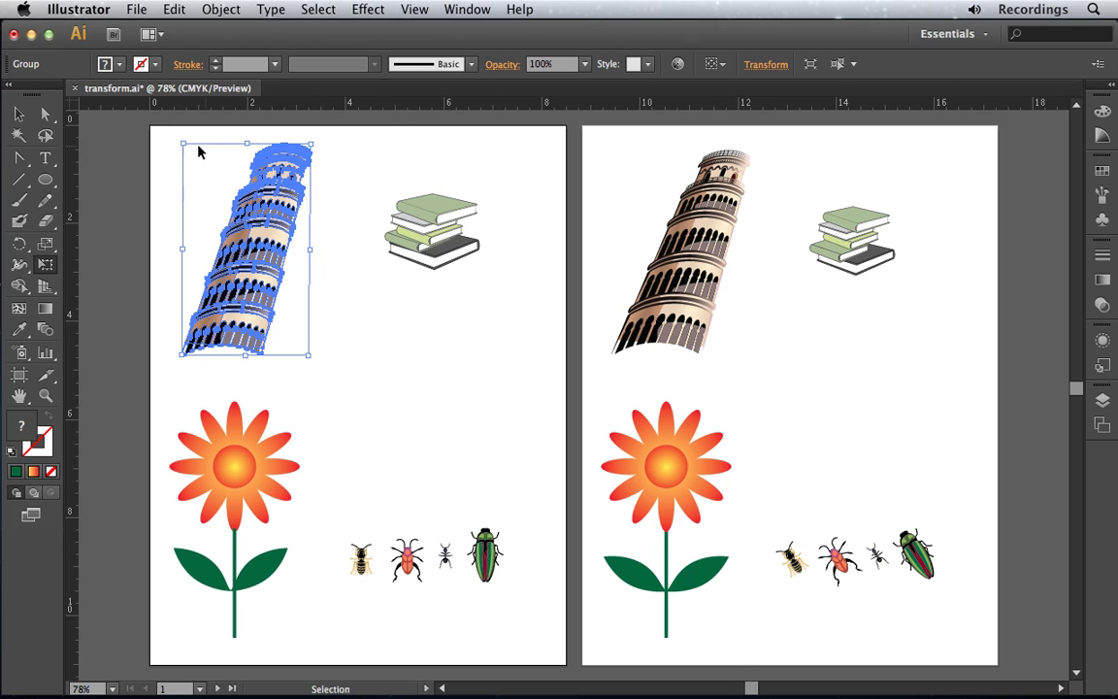
pyautogui.moveTo(182, 144); pyautogui.dragTo(180, 140)
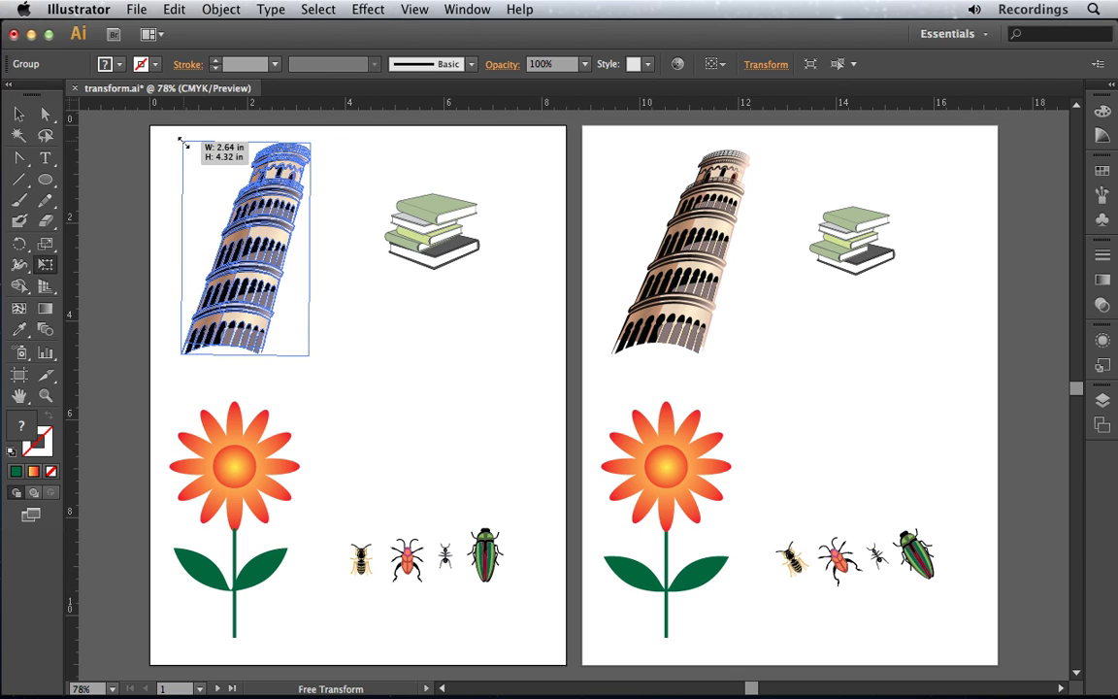
pyautogui.moveTo(179, 141)
pyautogui.mouseDown()
pyautogui.moveTo(188, 152)
pyautogui.moveTo(184, 127)
pyautogui.mouseUp()
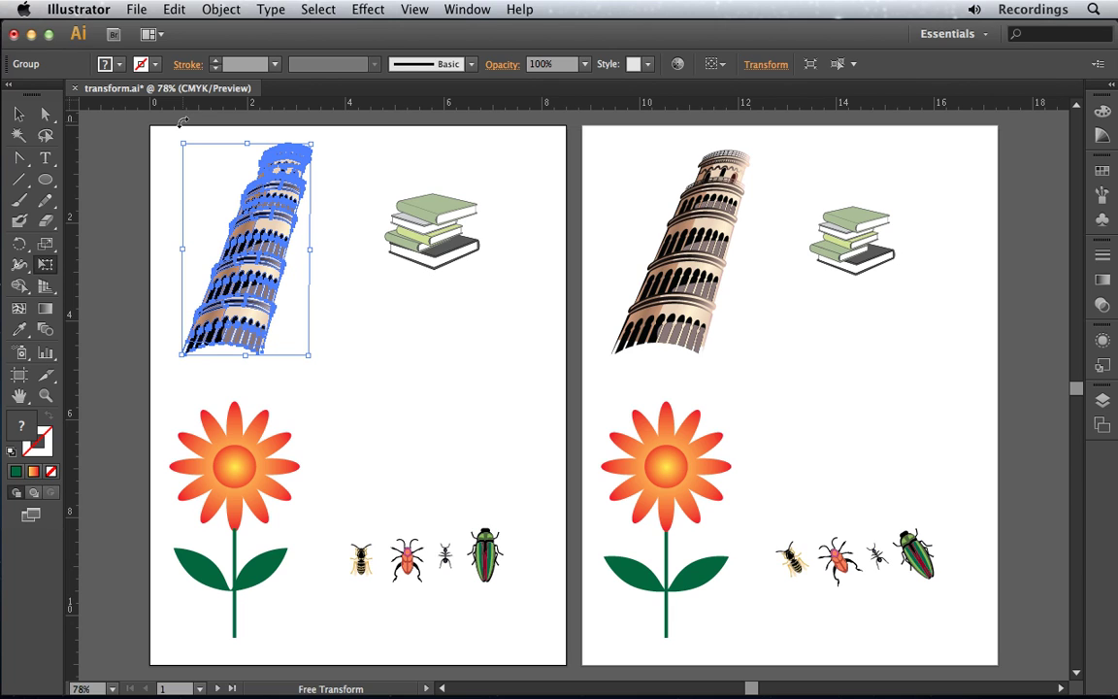
# Marquee-select all four bugs with the Selection tool and bring up the Object > Transform submenu.
pyautogui.click(20, 116)
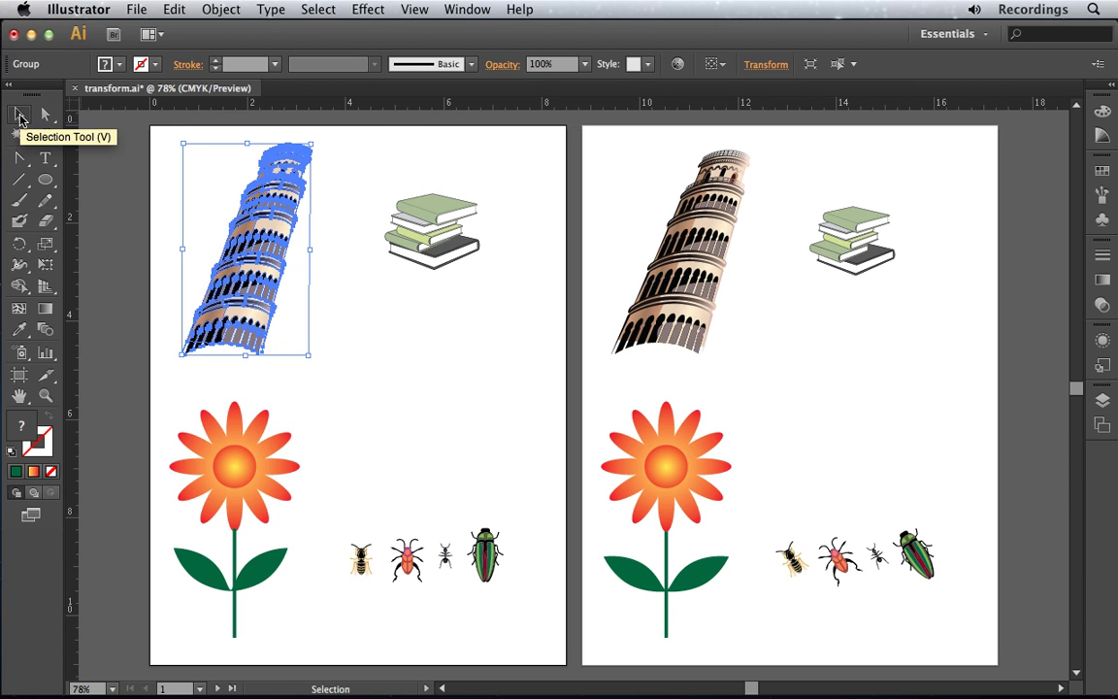
pyautogui.moveTo(322, 507); pyautogui.dragTo(515, 613)
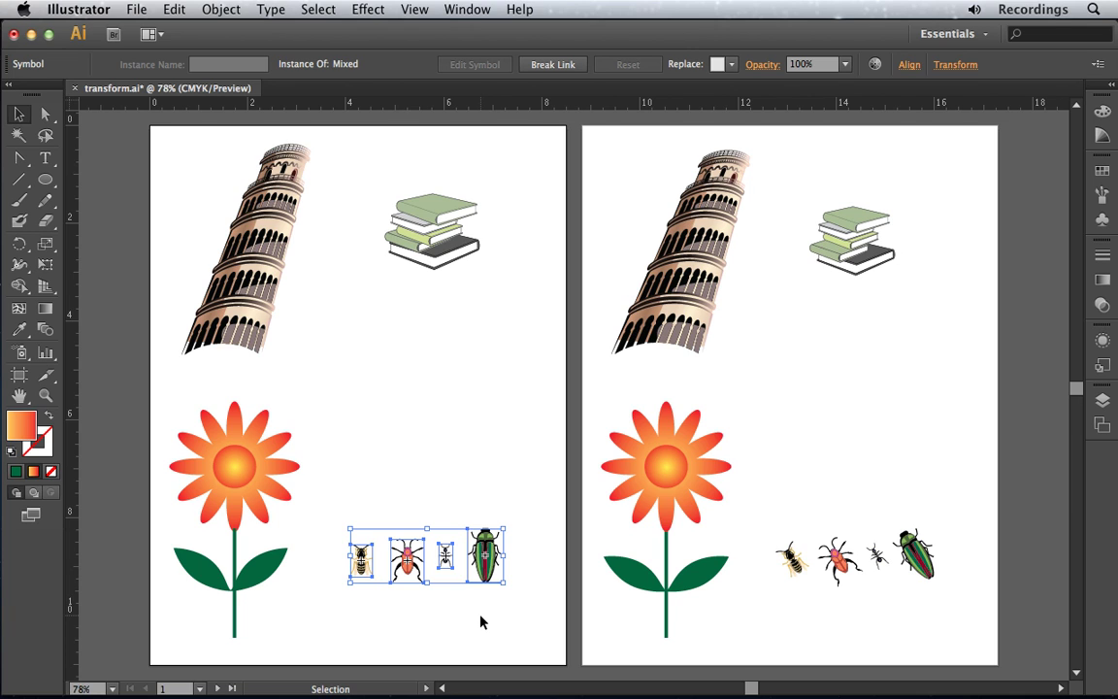
pyautogui.click(221, 10)
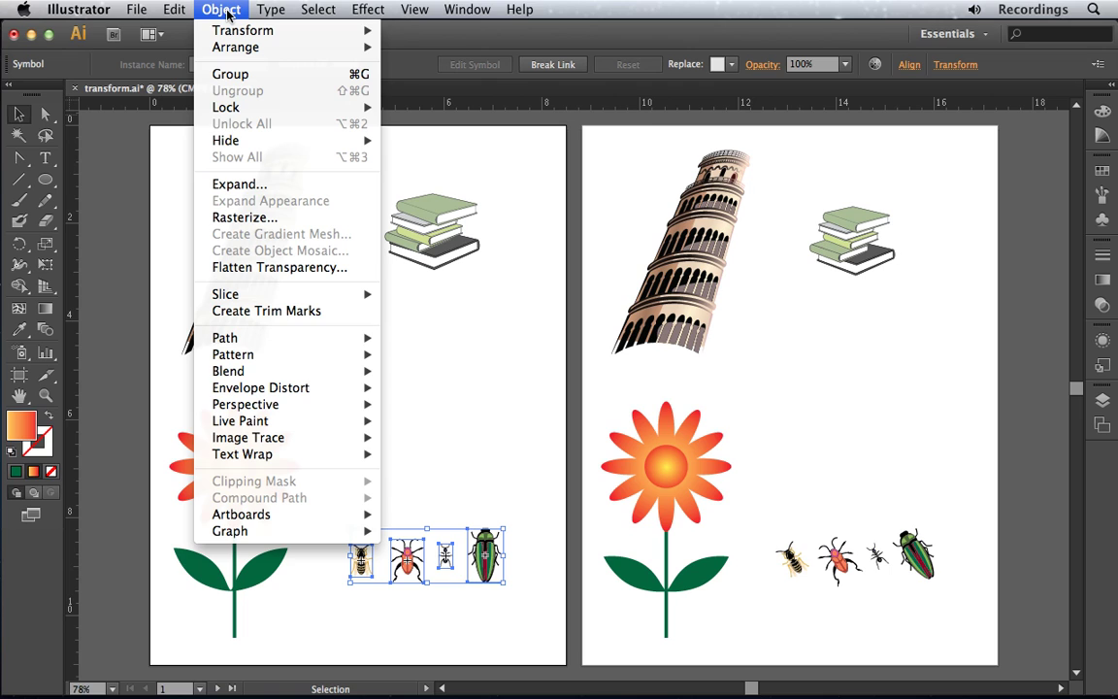
pyautogui.moveTo(220, 35)
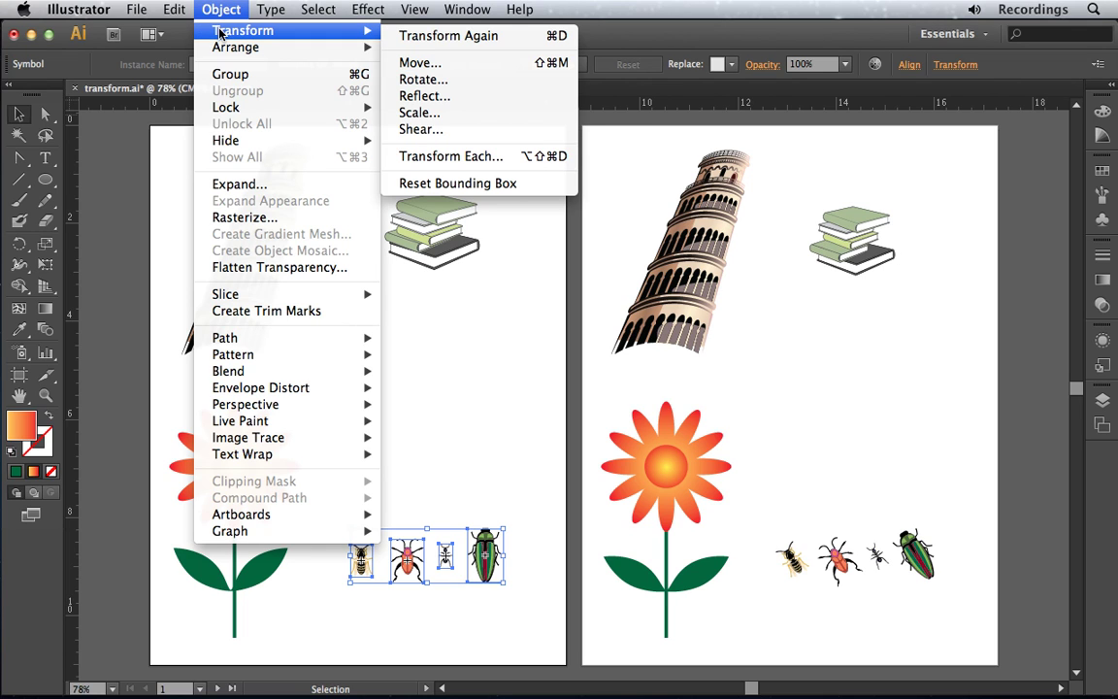
# Apply Transform Each to the bugs: rotate 33°, nudge slightly right, and scale to 106%.
pyautogui.click(511, 159)
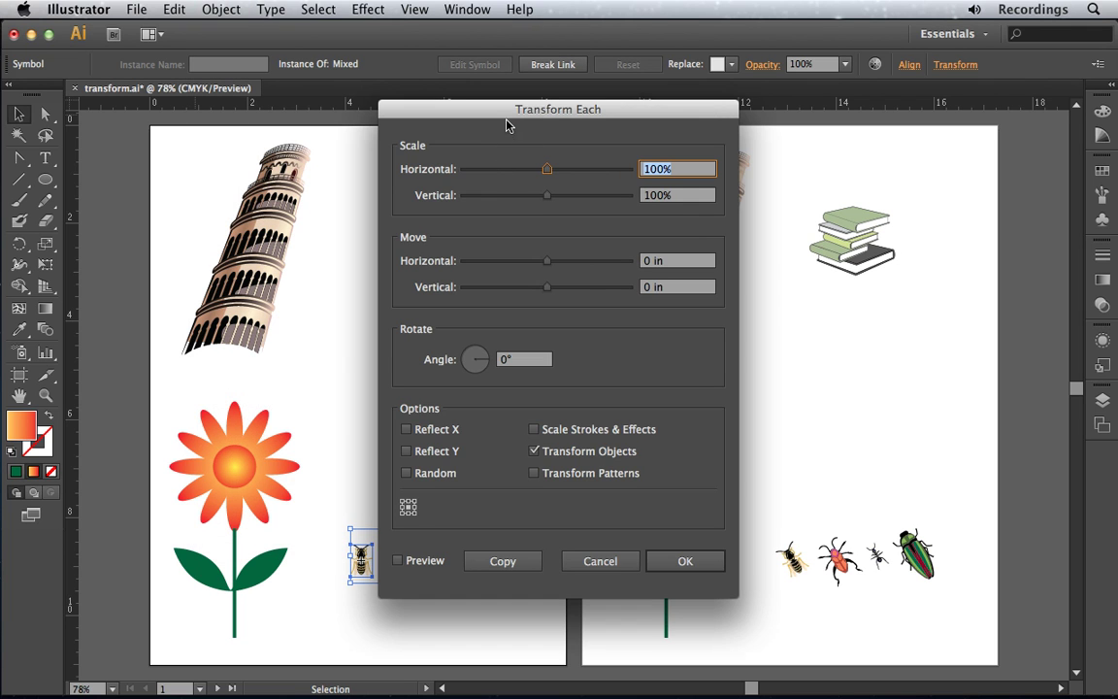
pyautogui.moveTo(489, 122); pyautogui.dragTo(659, 129)
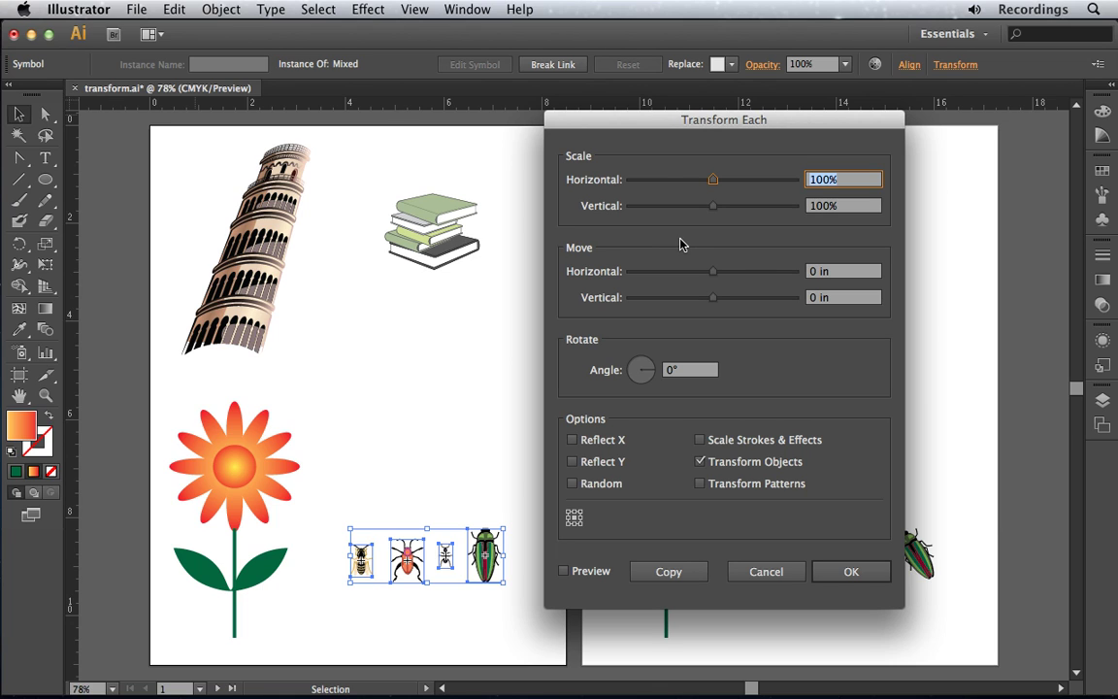
pyautogui.moveTo(651, 375); pyautogui.dragTo(673, 369)
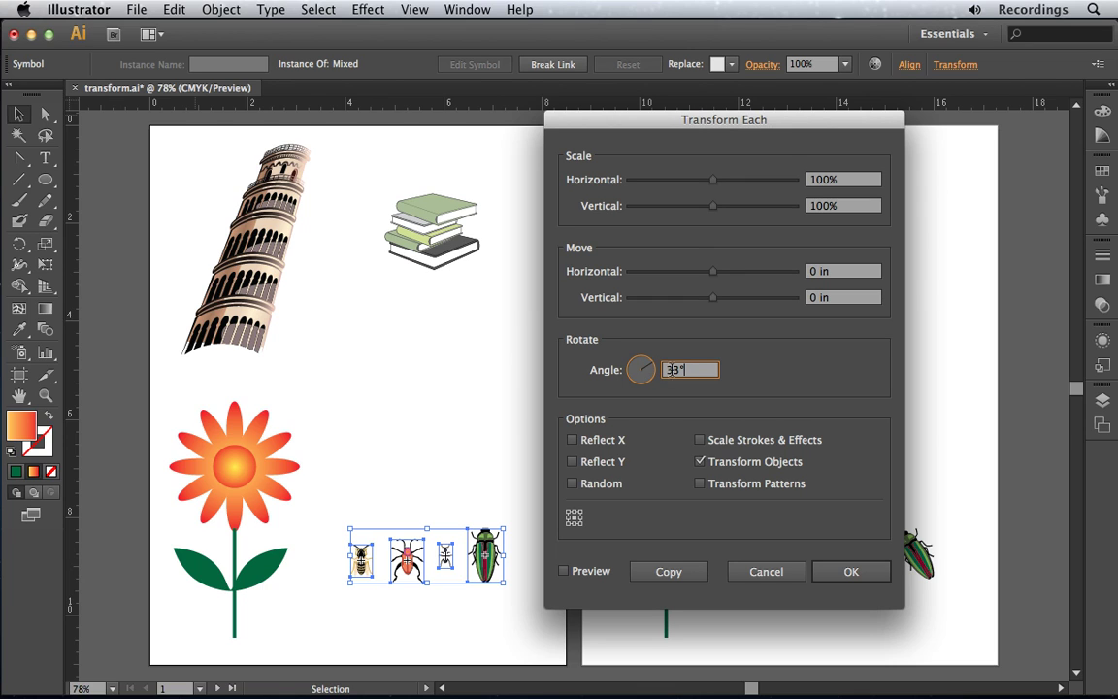
pyautogui.click(564, 571)
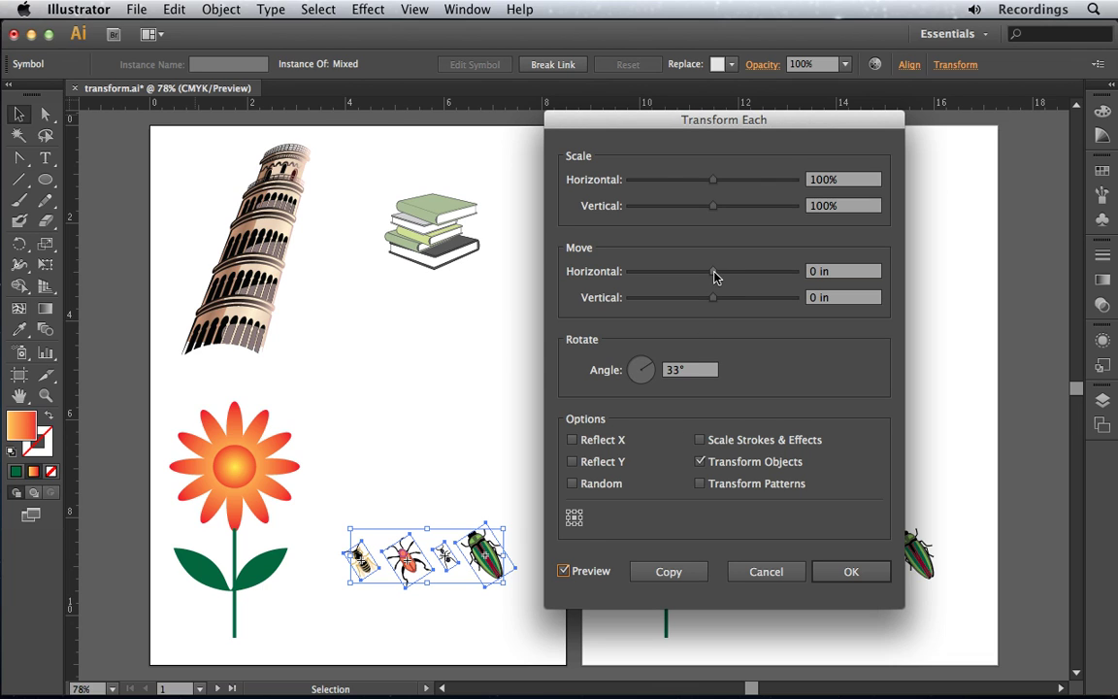
pyautogui.moveTo(715, 278); pyautogui.dragTo(705, 303)
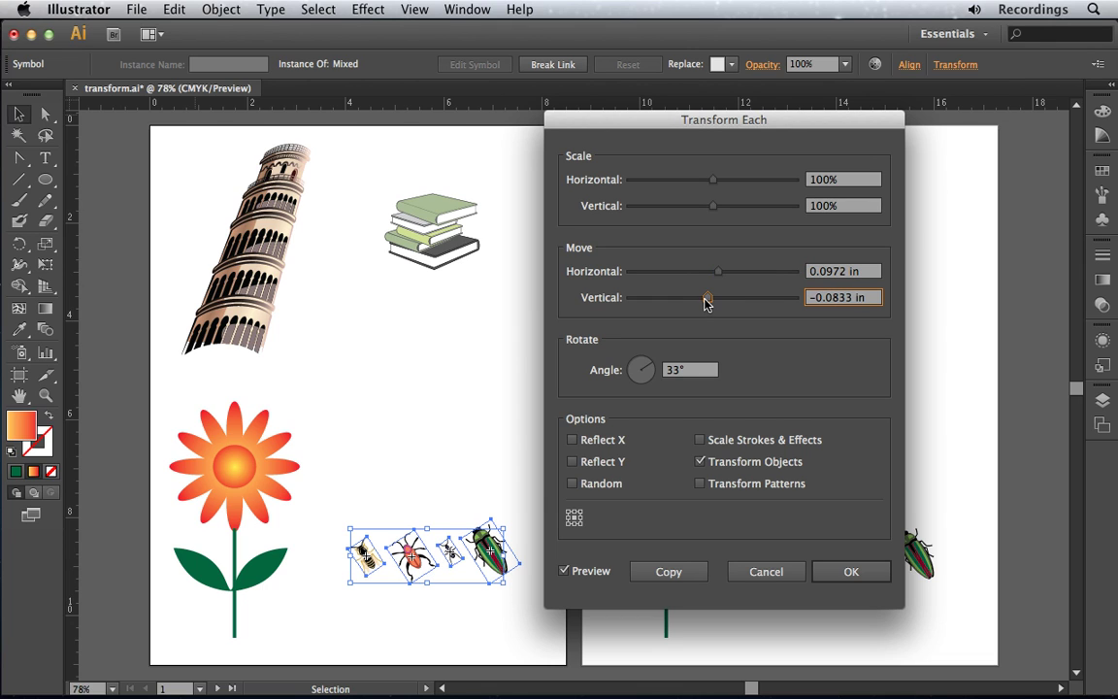
pyautogui.click(713, 208)
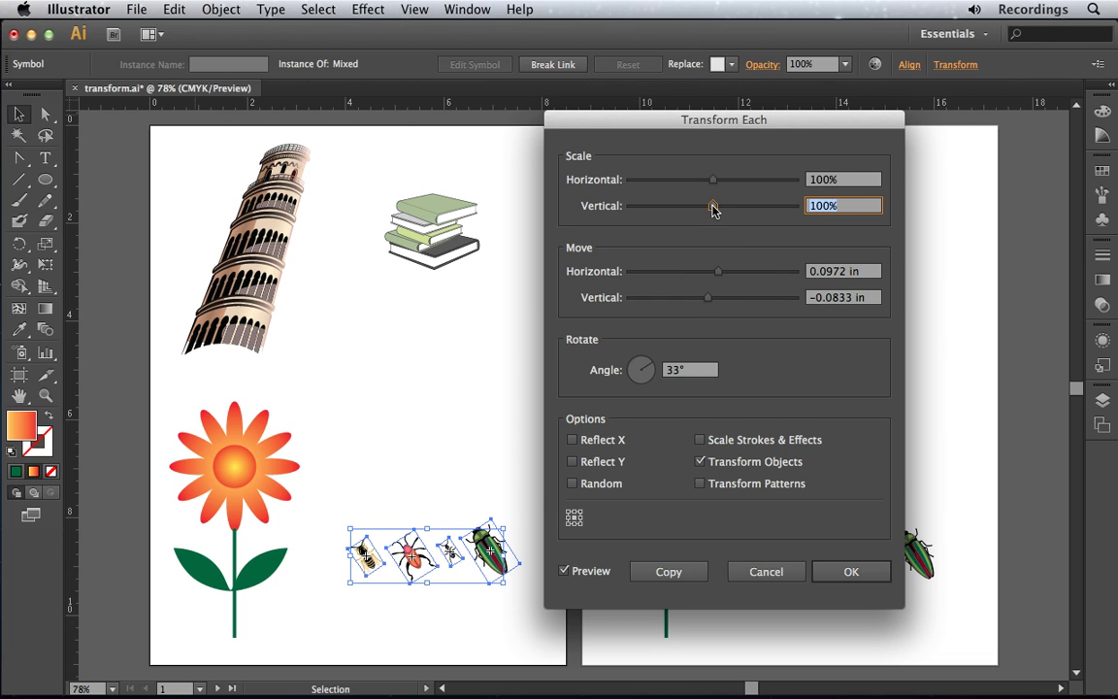
pyautogui.moveTo(714, 208); pyautogui.dragTo(720, 185)
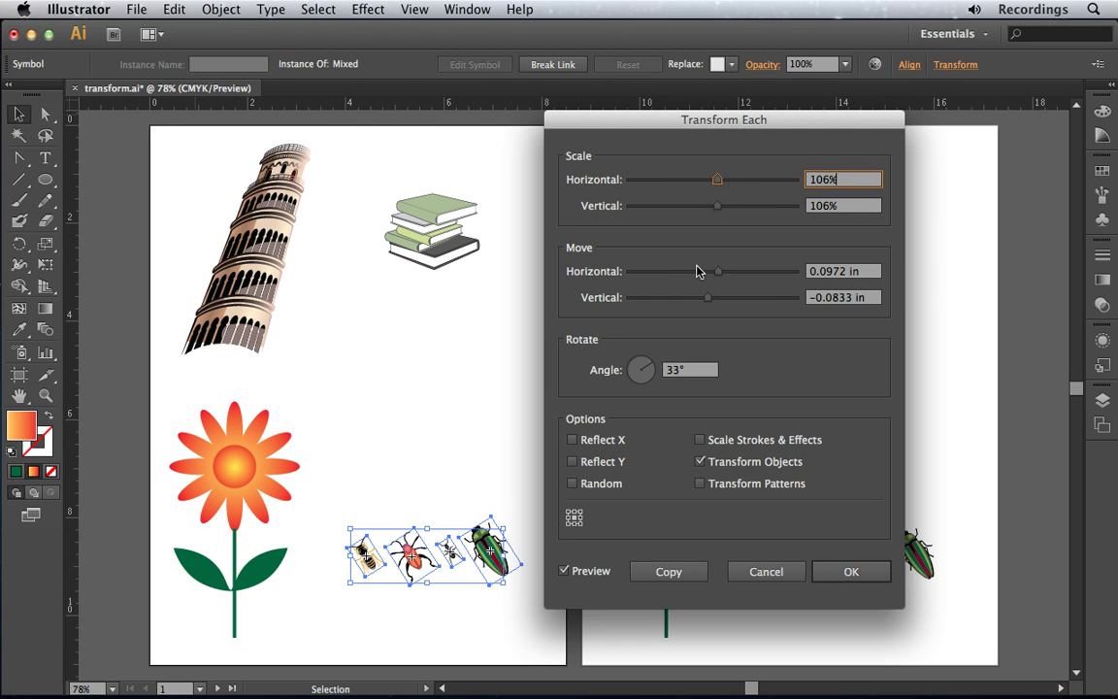
pyautogui.click(851, 574)
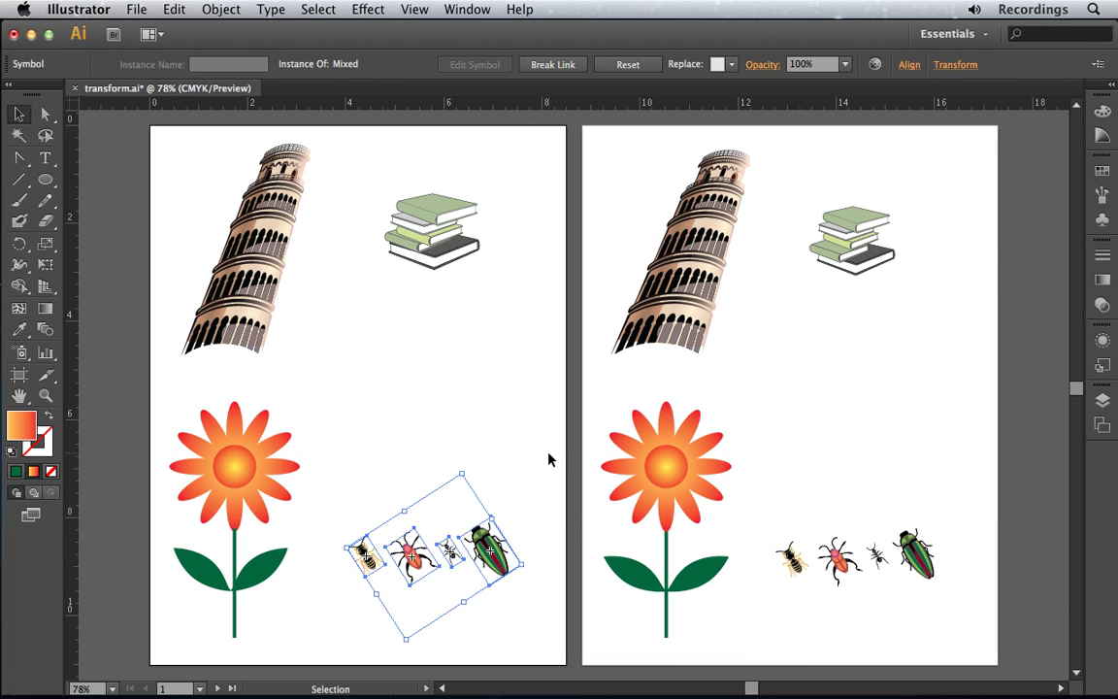